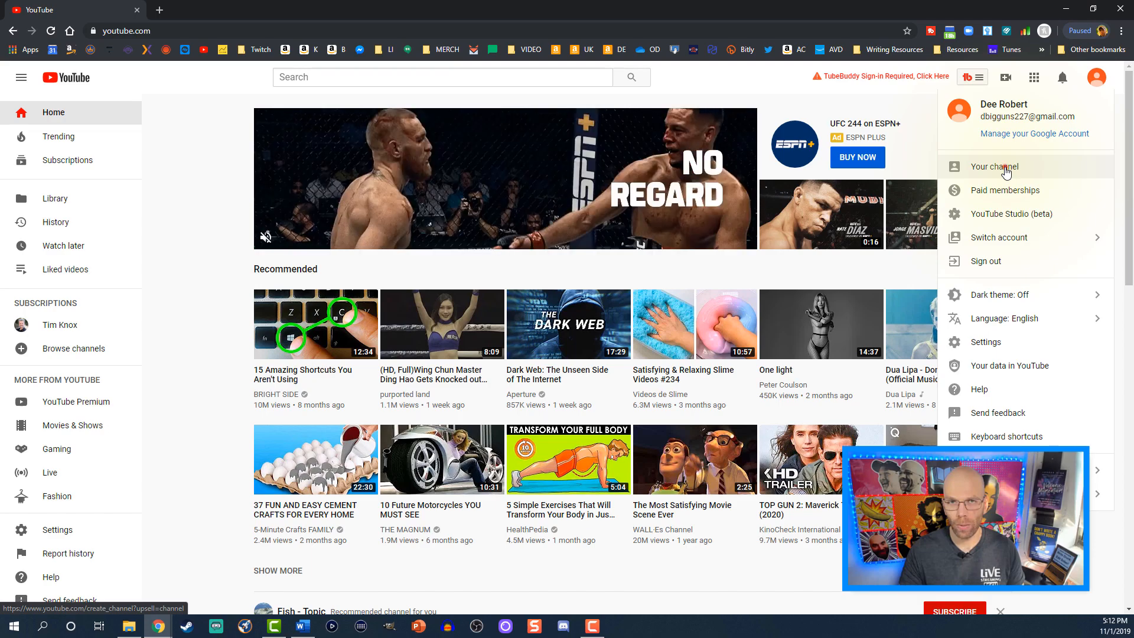
Step: Create the YouTube channel with "Live Streaming" as the first name and "Brothers" as the last name
double_click(494, 301)
type("Live Stream")
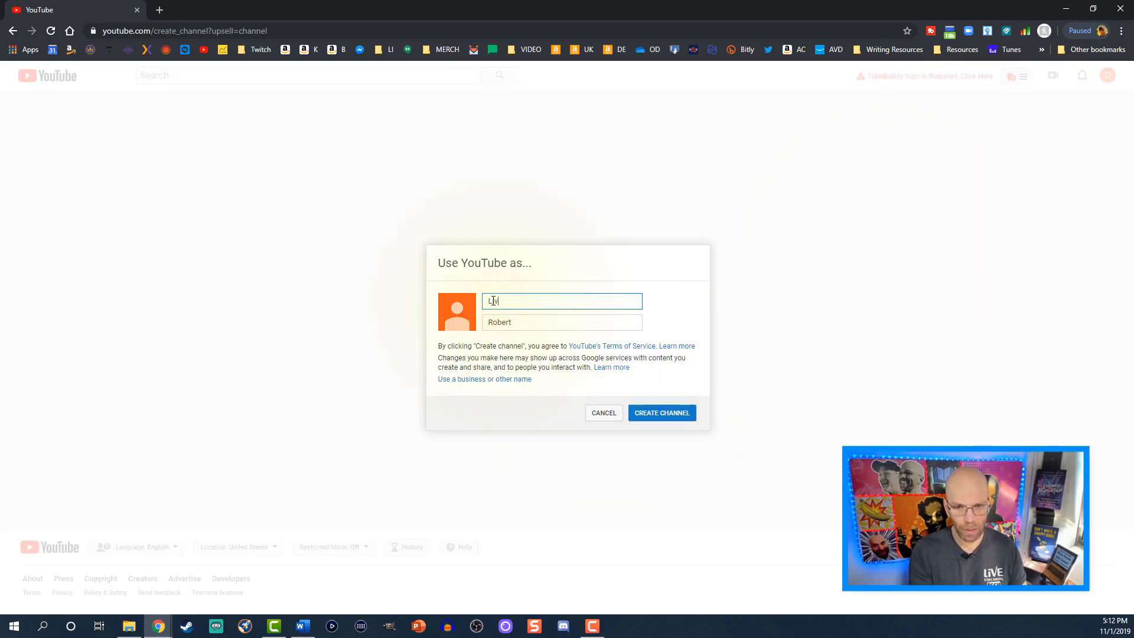
type("ing")
double_click(498, 321)
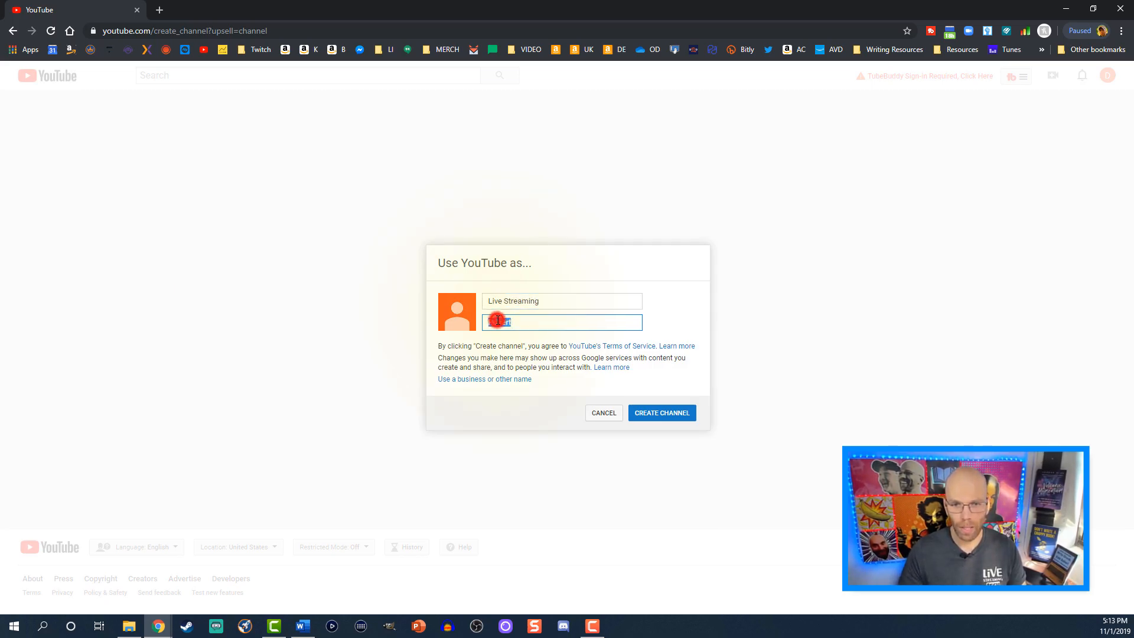
type("Be")
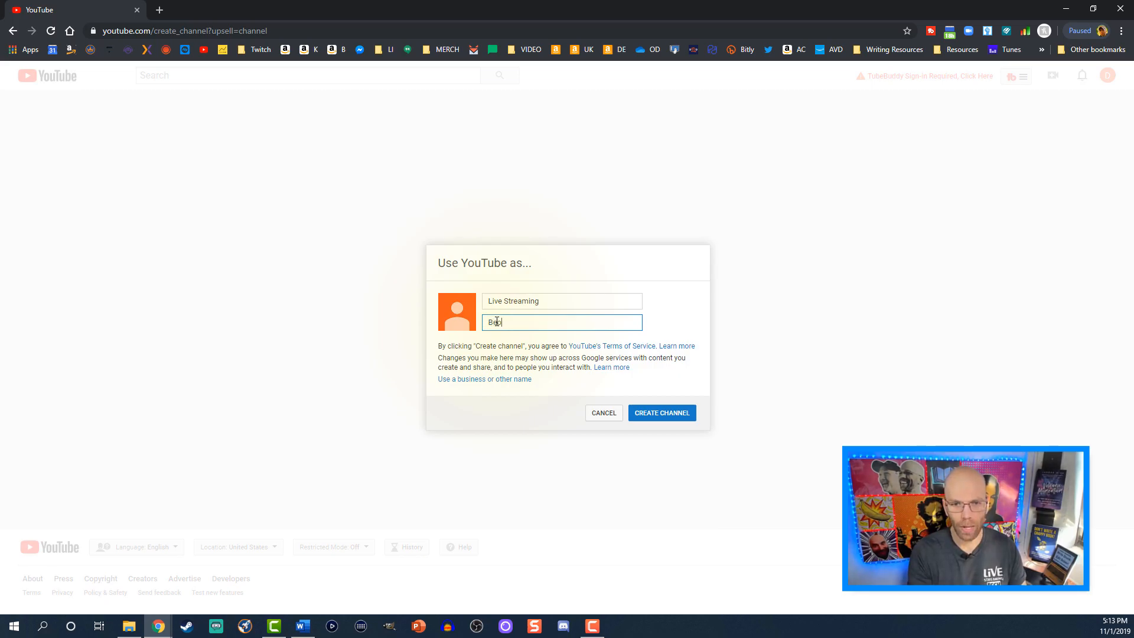
key("BackSpace")
type("Brot")
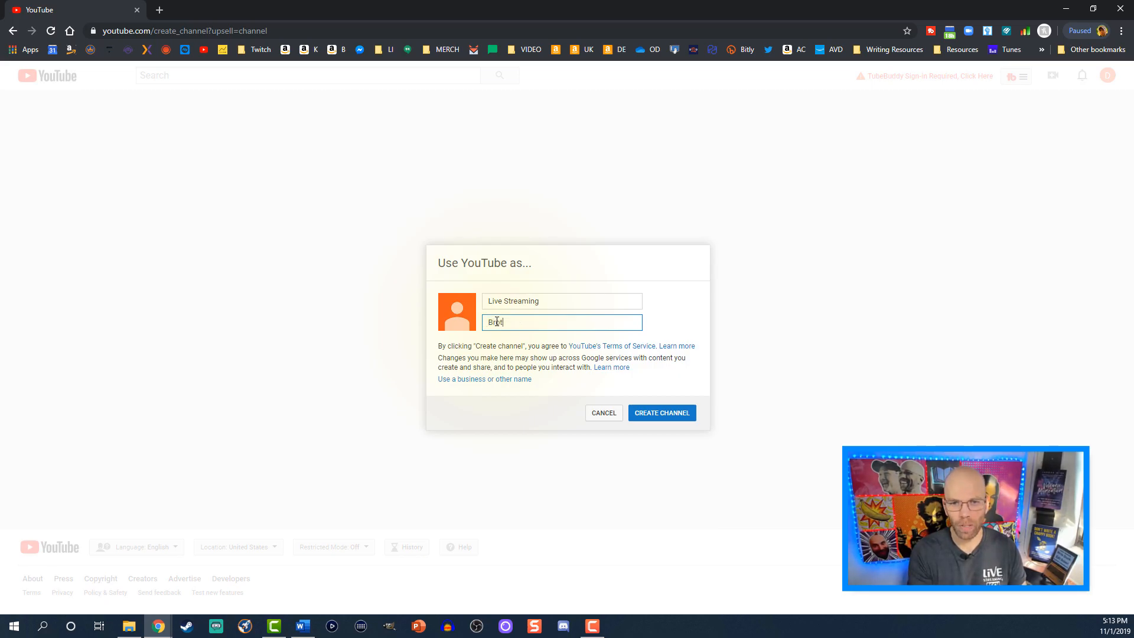
type("hers")
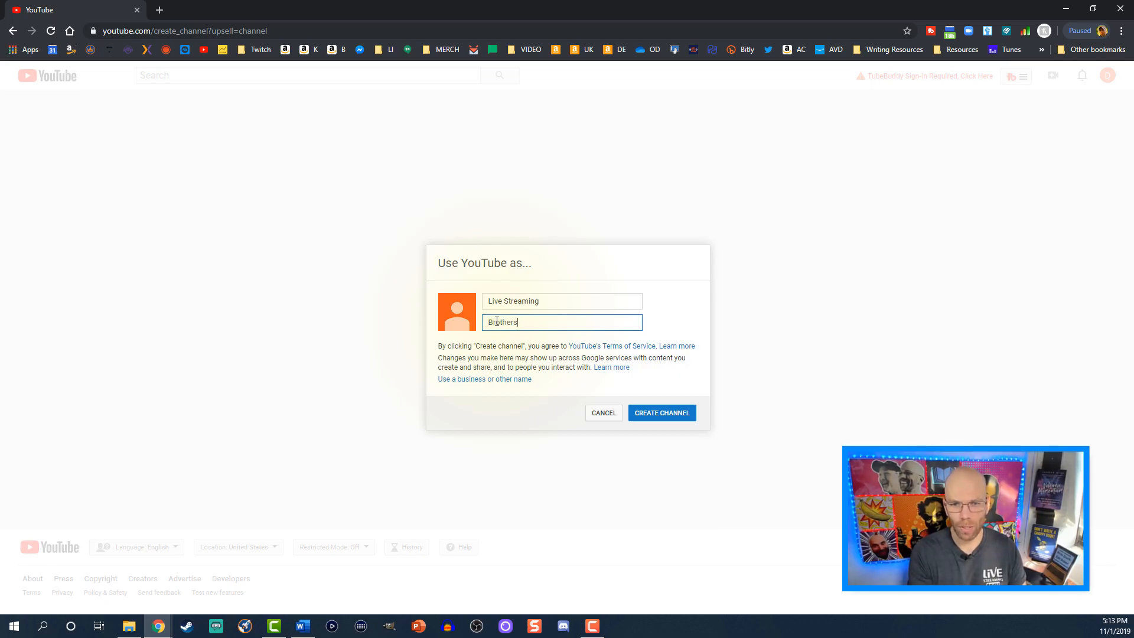
left_click(665, 413)
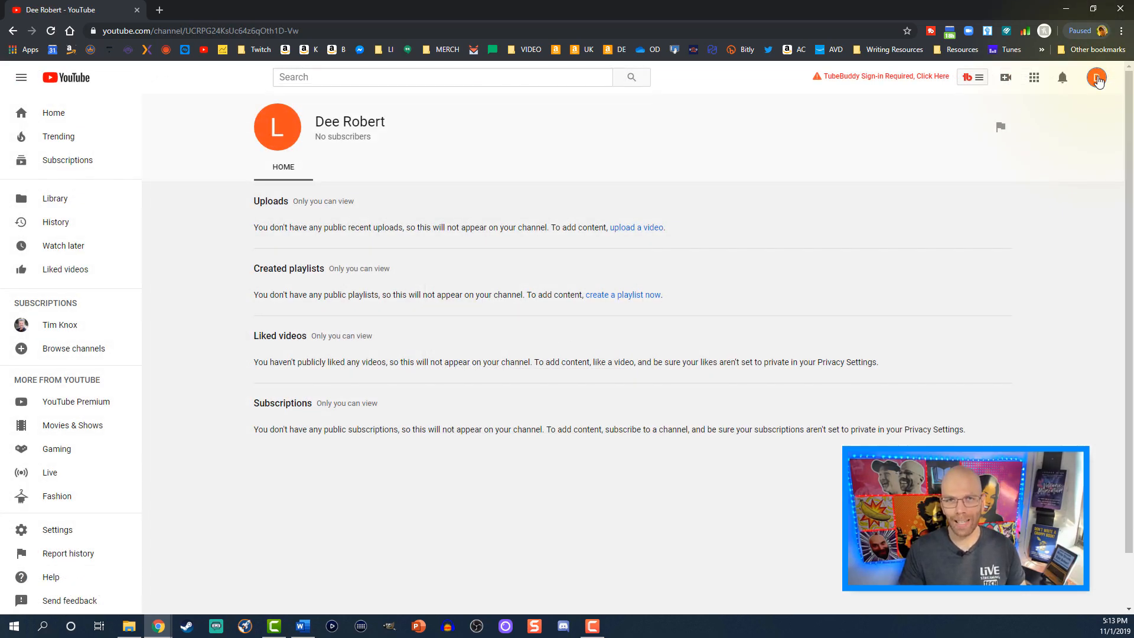
Step: Go through YouTube Studio, dismissing its welcome message, to the new channel's page and start customizing the channel
left_click(1096, 78)
left_click(983, 192)
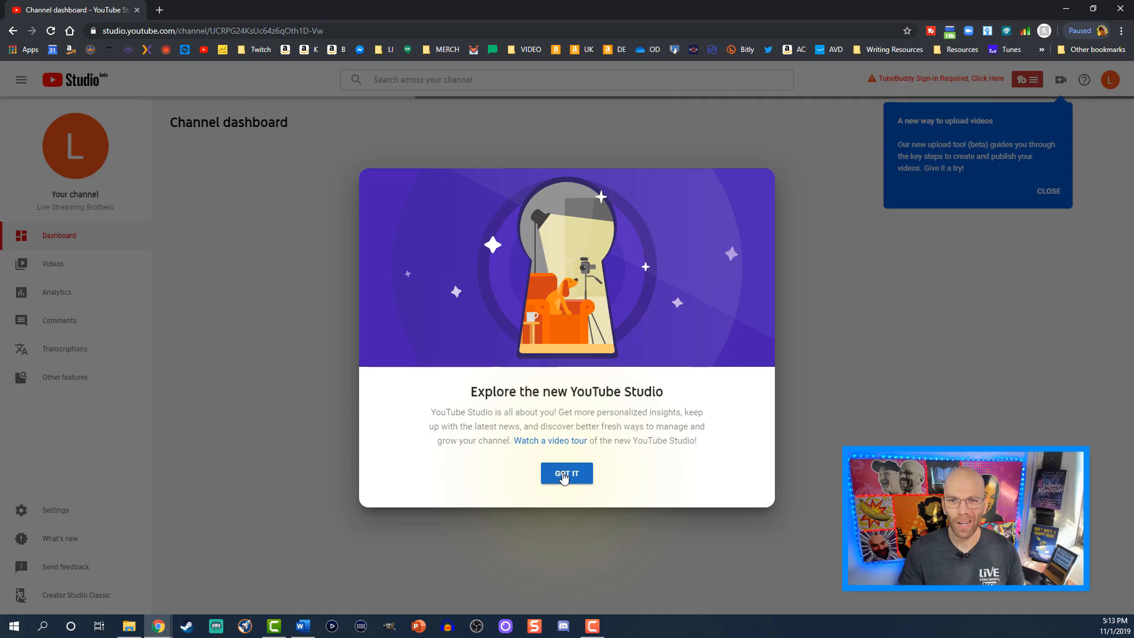
left_click(564, 474)
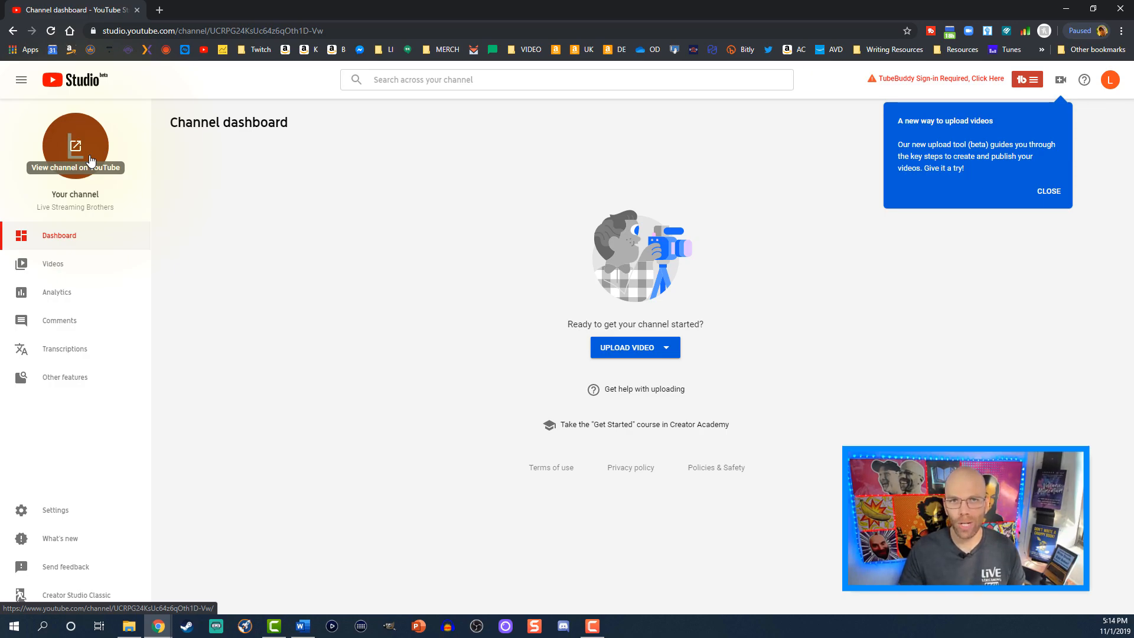
left_click(90, 159)
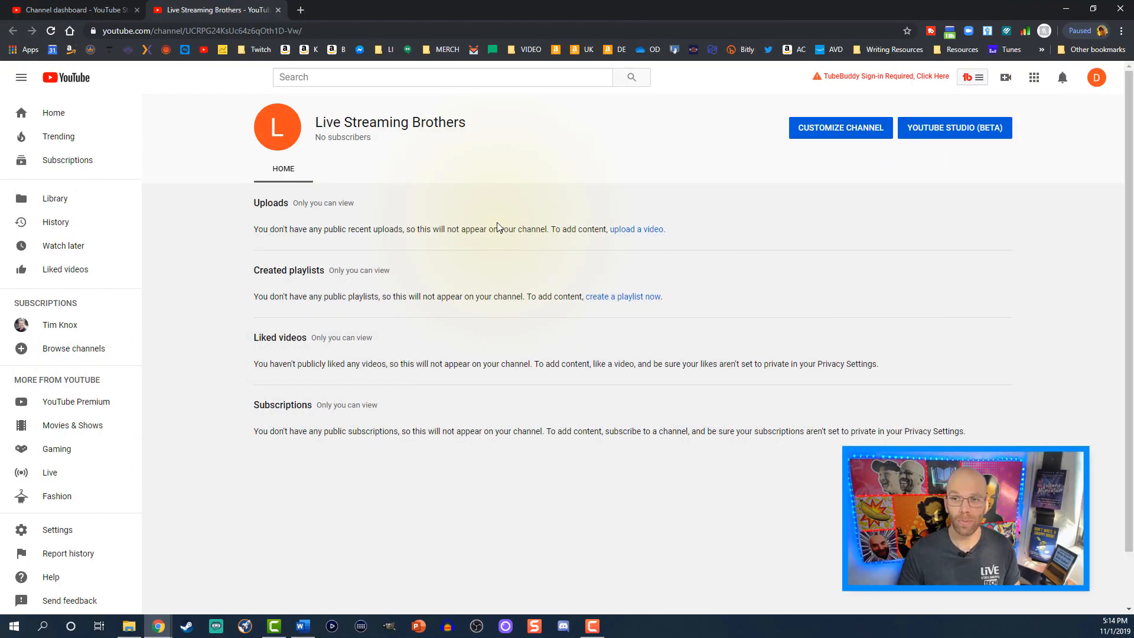
left_click(842, 128)
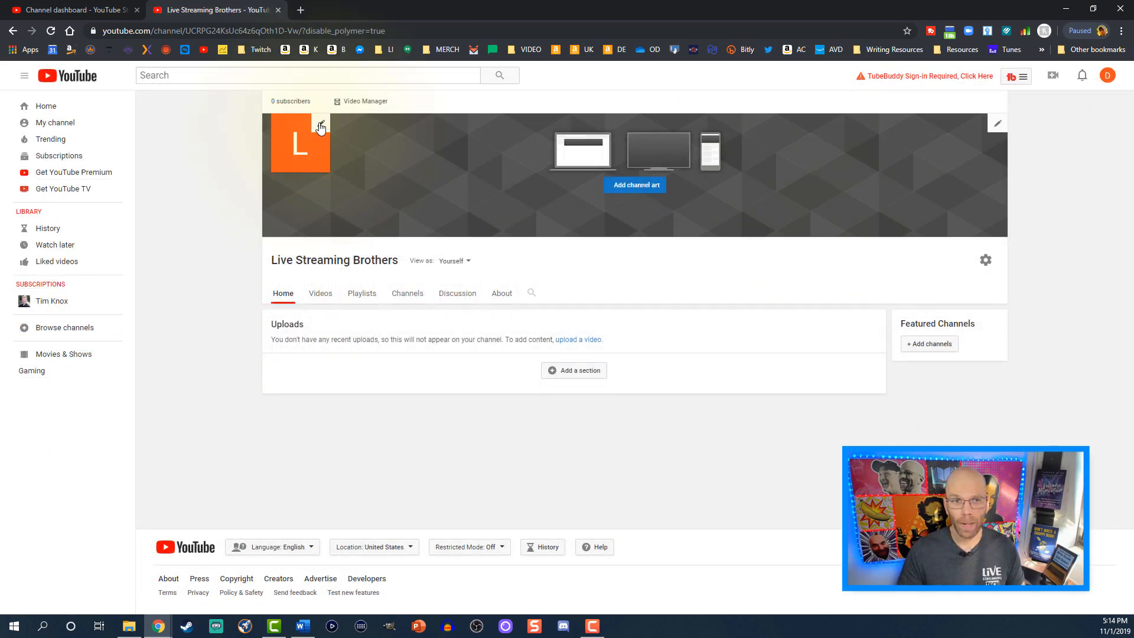
Step: Replace the channel icon with the uploaded image "YouTube Profile Pic LST.png" and return to the channel page
left_click(320, 126)
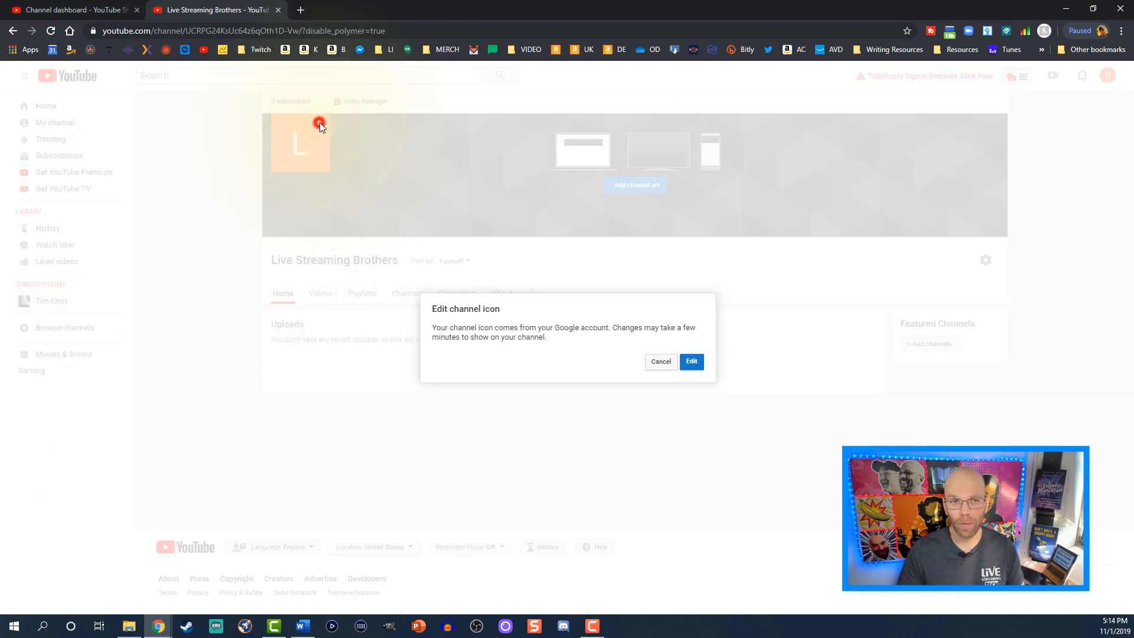
left_click(690, 362)
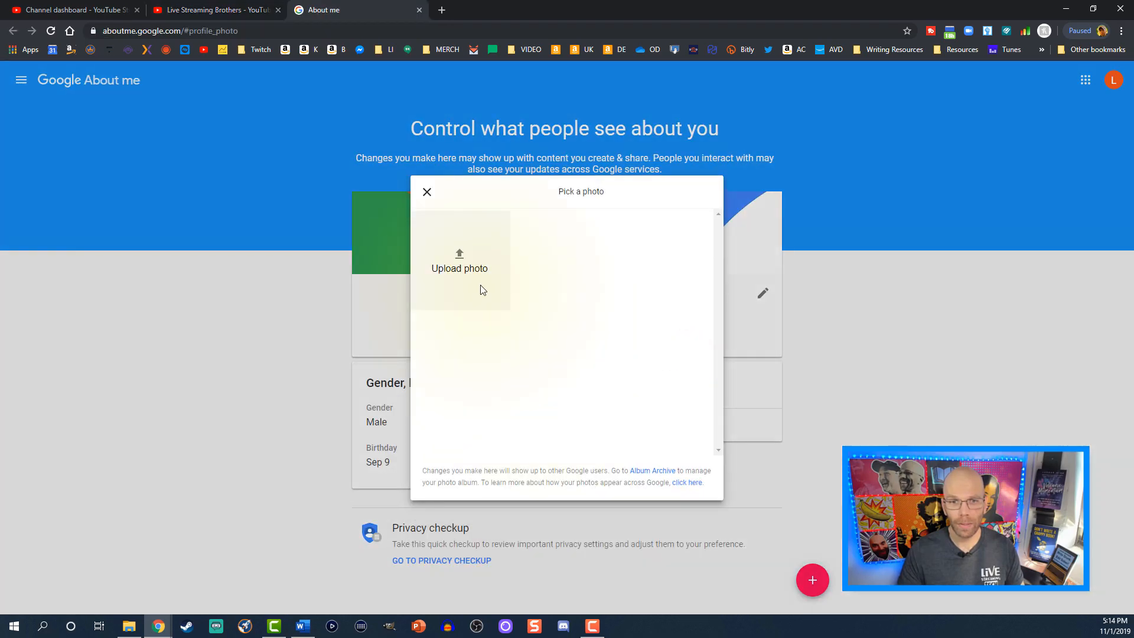
left_click(459, 257)
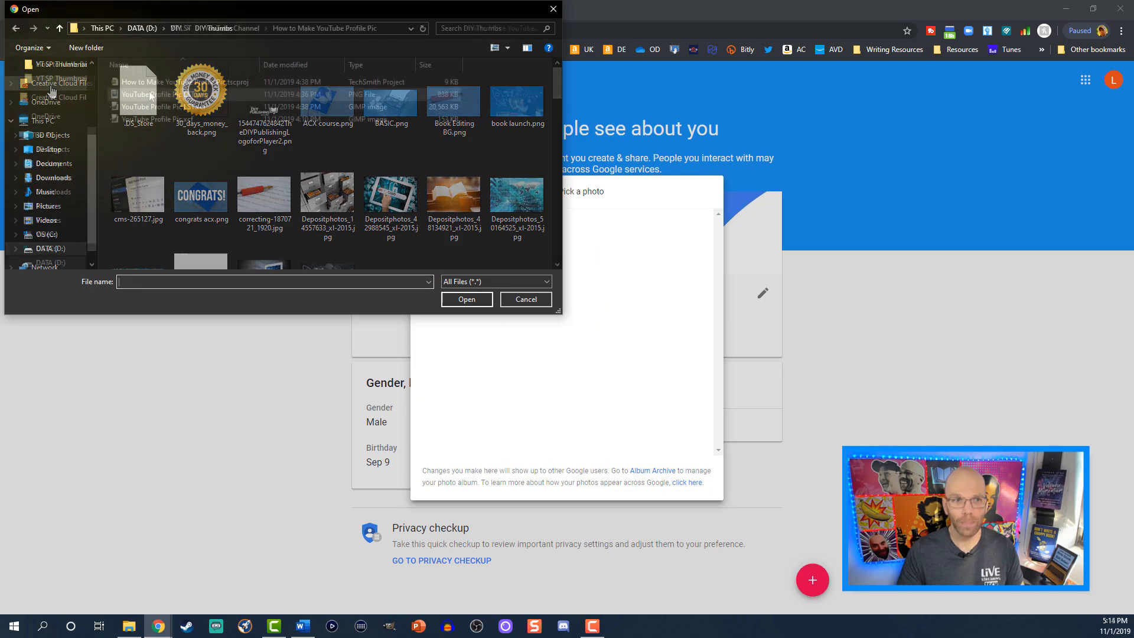
left_click(148, 92)
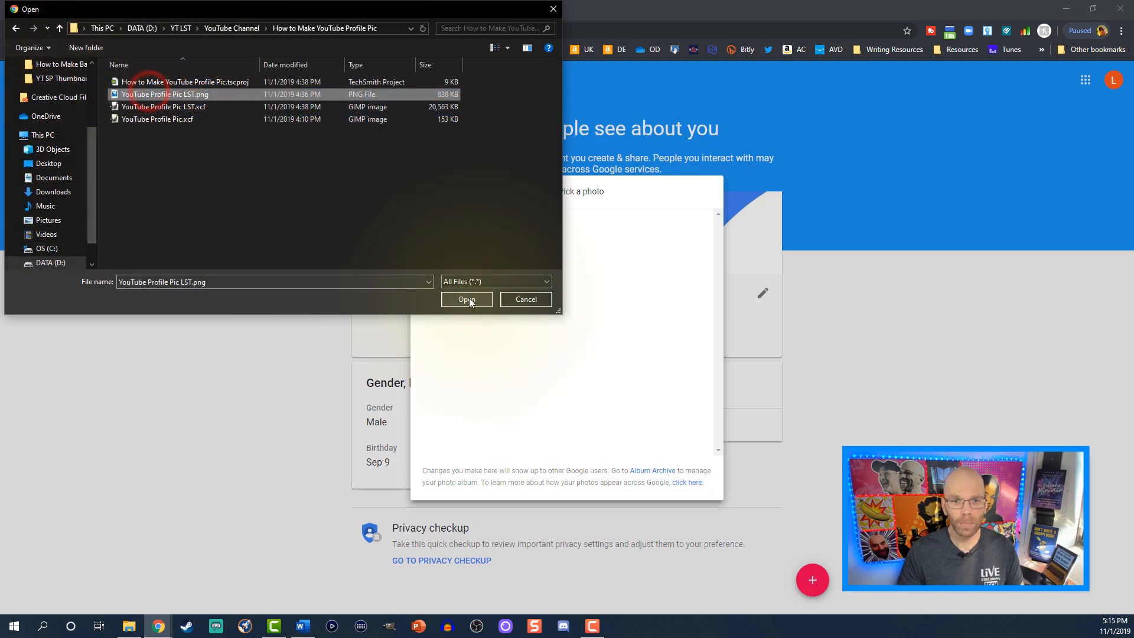
left_click(467, 299)
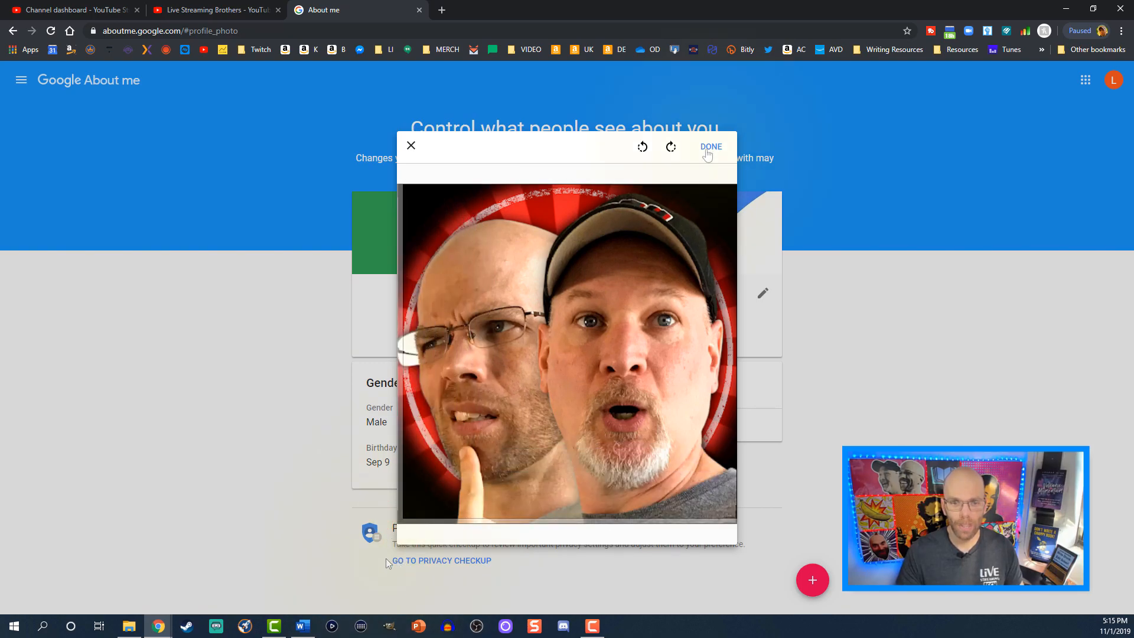
left_click(709, 147)
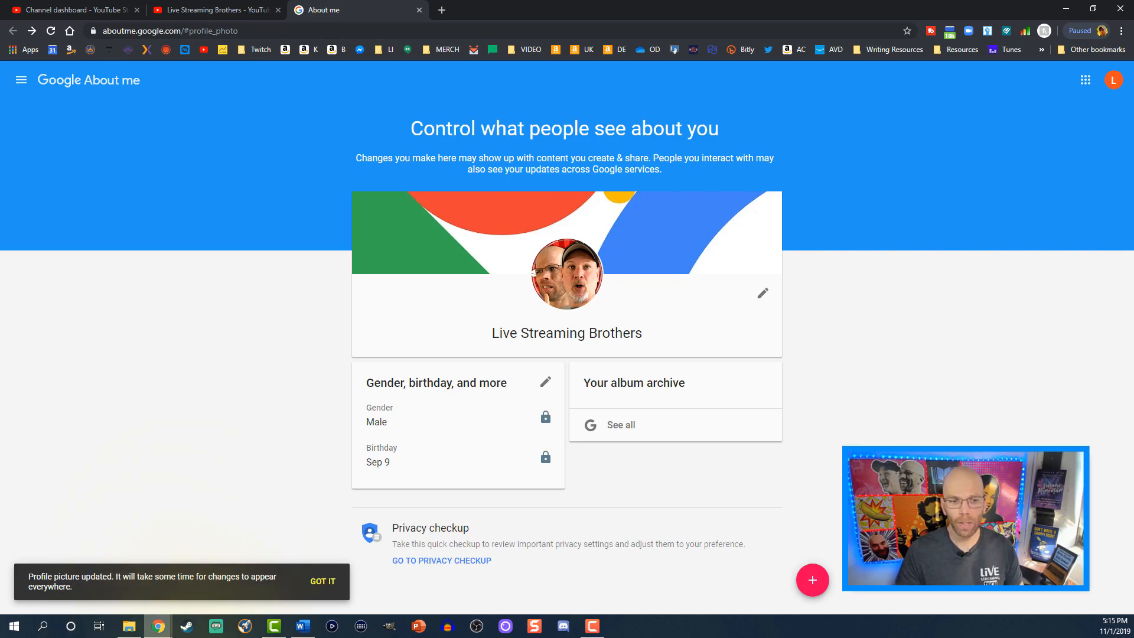
left_click(331, 585)
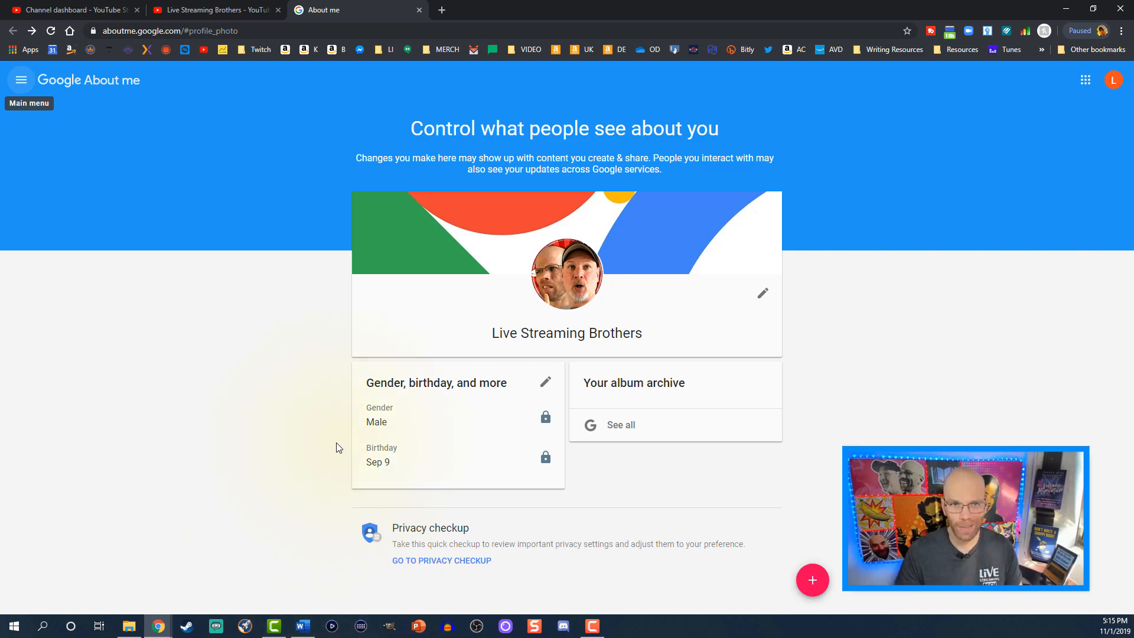
left_click(420, 10)
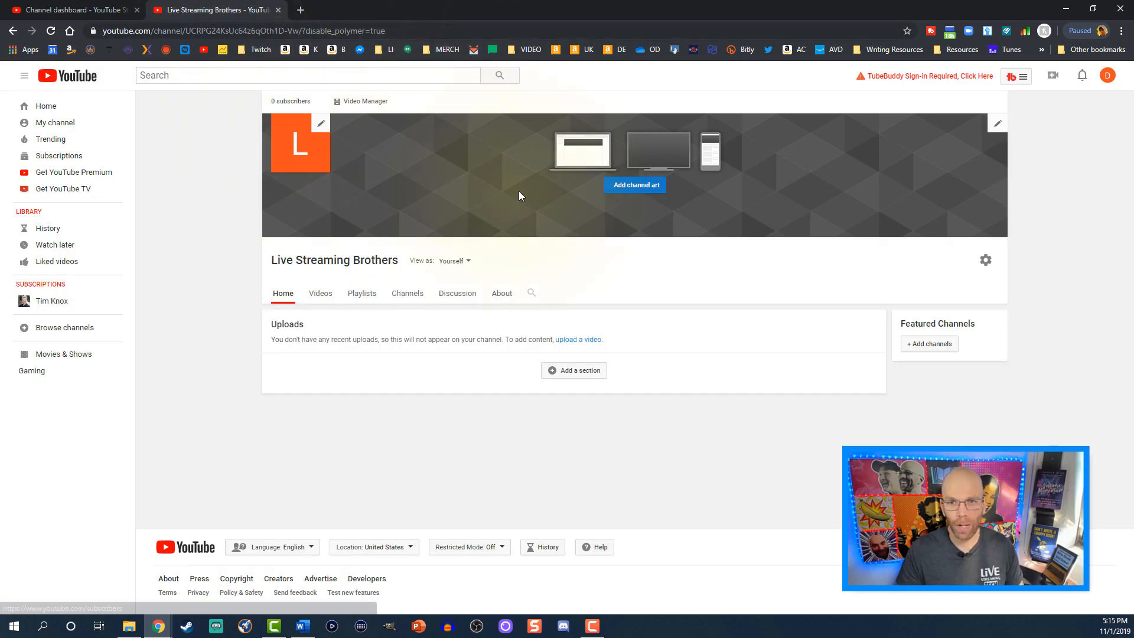
Step: Upload the Live Streaming Tech banner image from the computer and apply it as the channel art
left_click(617, 186)
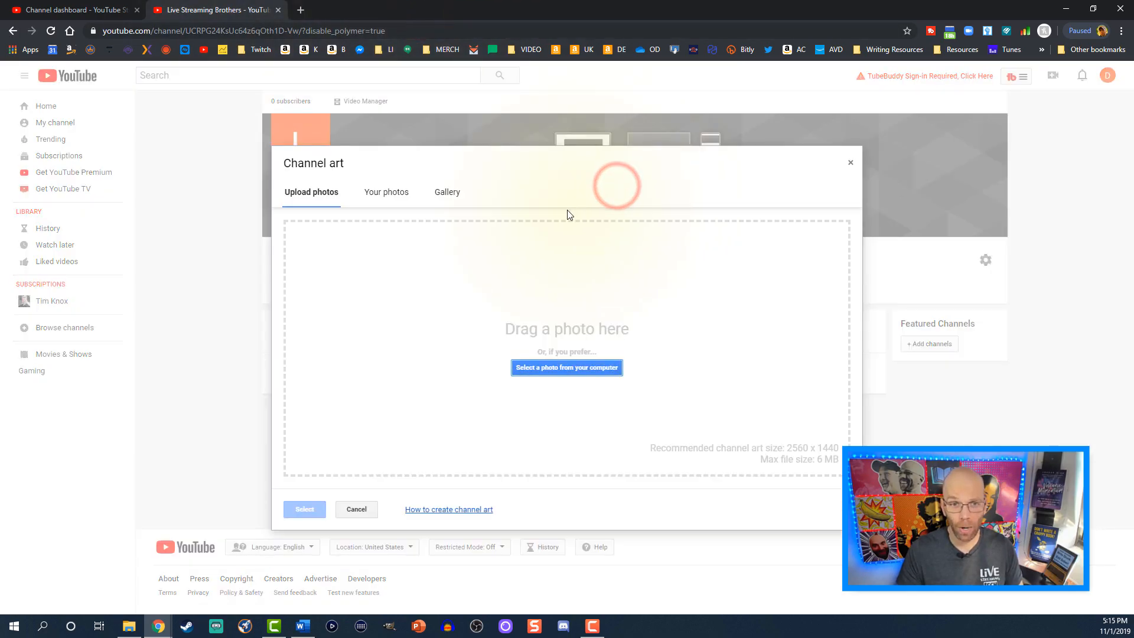
left_click(535, 368)
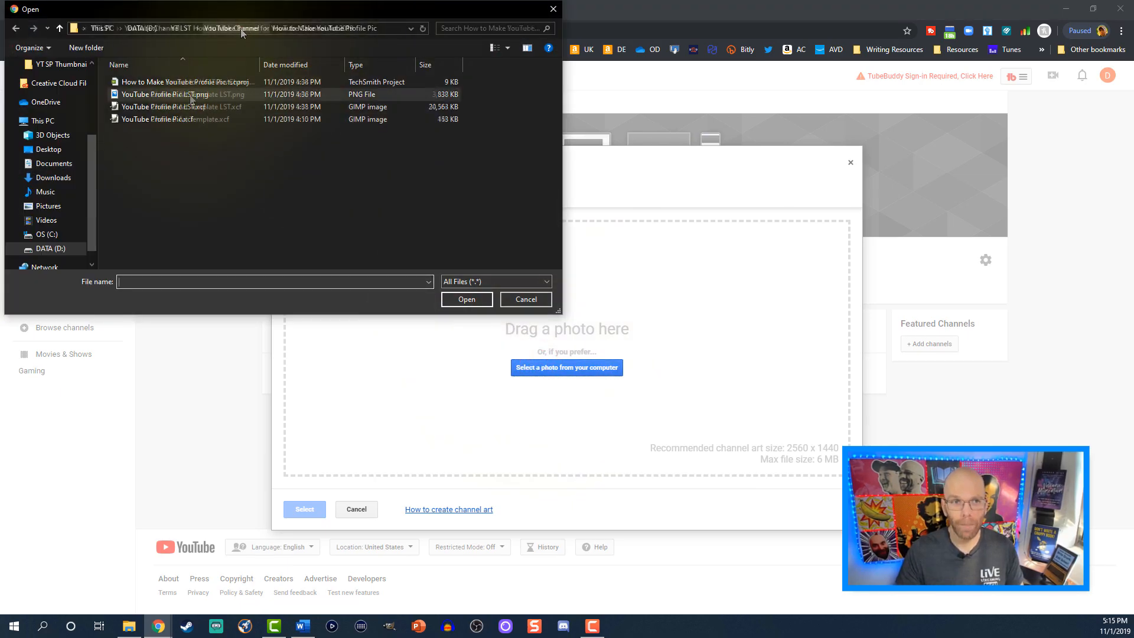
left_click(188, 94)
left_click(450, 300)
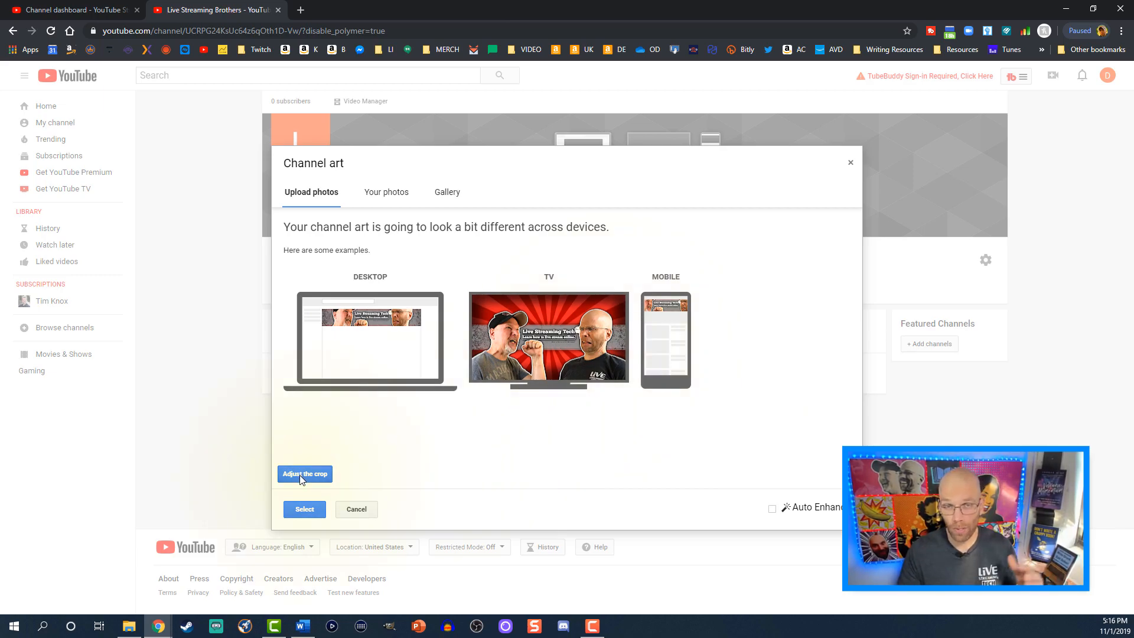
left_click(303, 510)
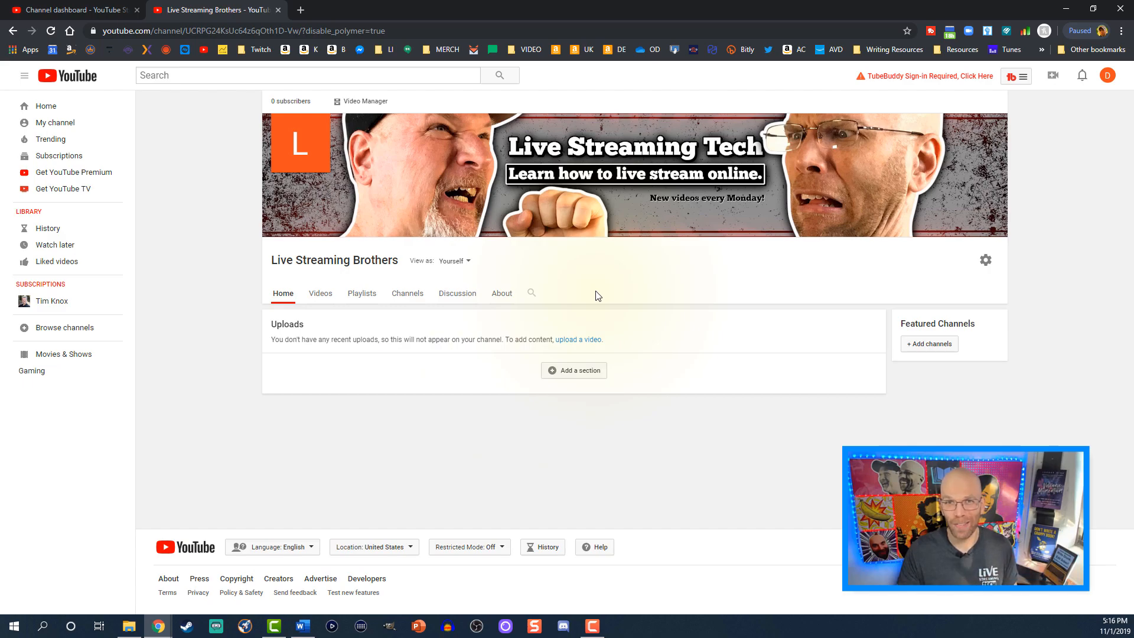
Step: Add the channel description "Learn how to live stream online including YouTube, Twitch, Mixer, Dlive, Facebook and beyond!" in the About section
mouse_move(463, 182)
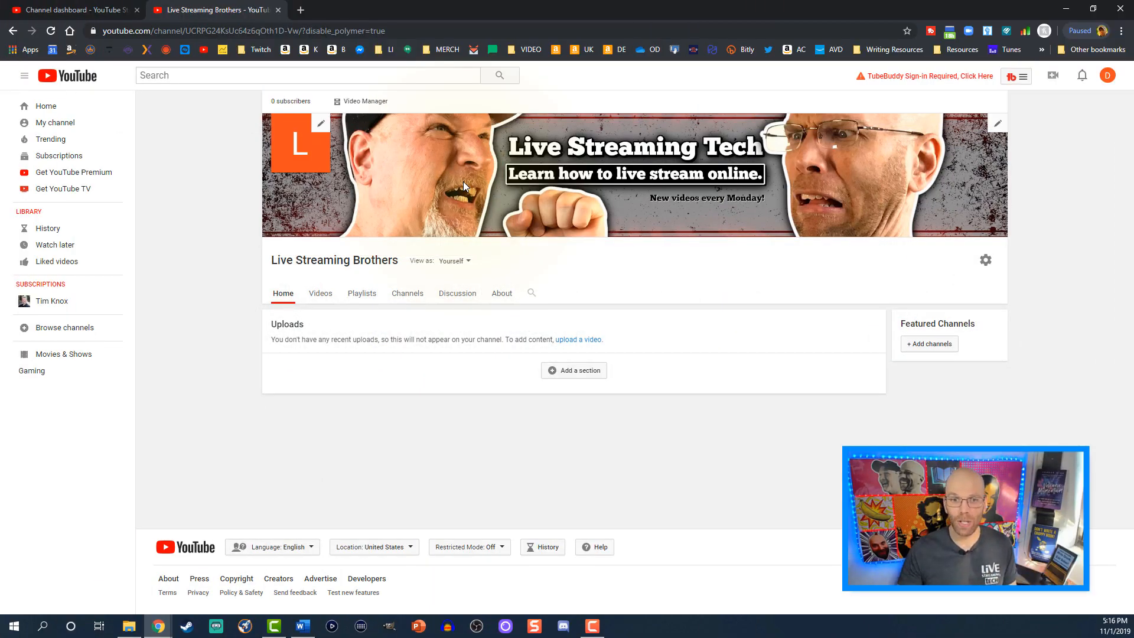
left_click(503, 301)
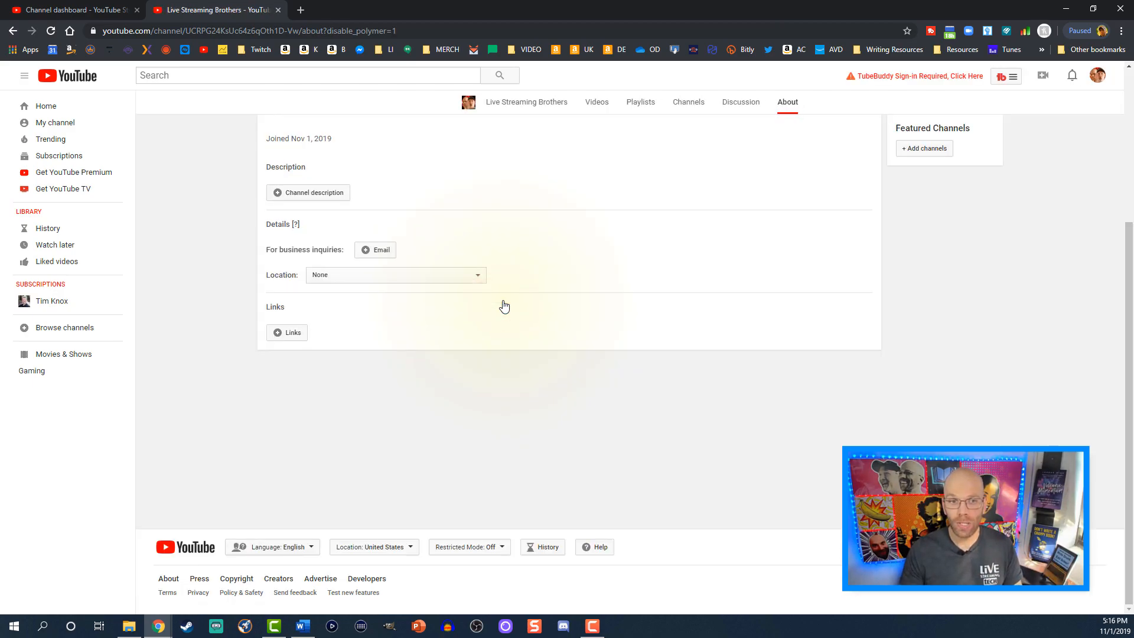
scroll(463, 323, "up", 3)
scroll(461, 322, "up", 1)
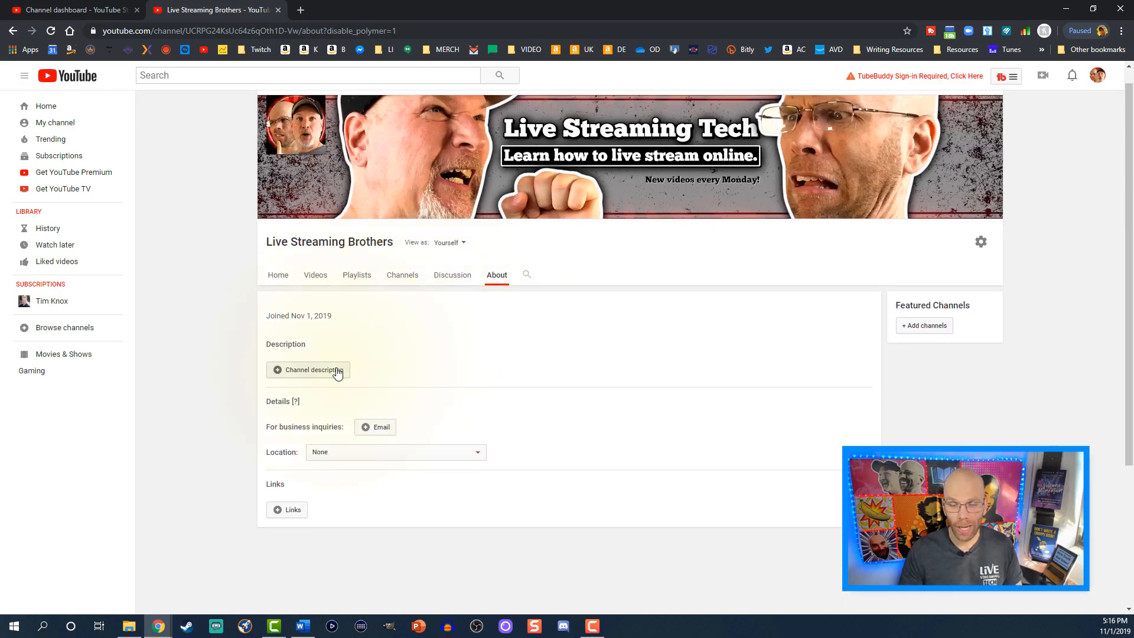
left_click(337, 370)
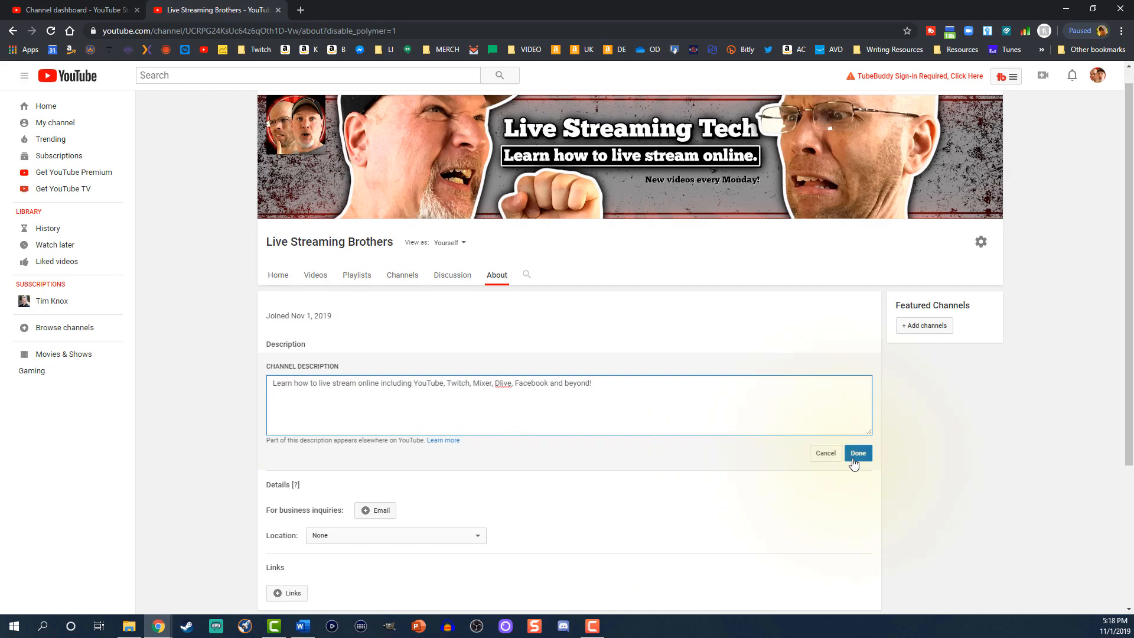
left_click(857, 453)
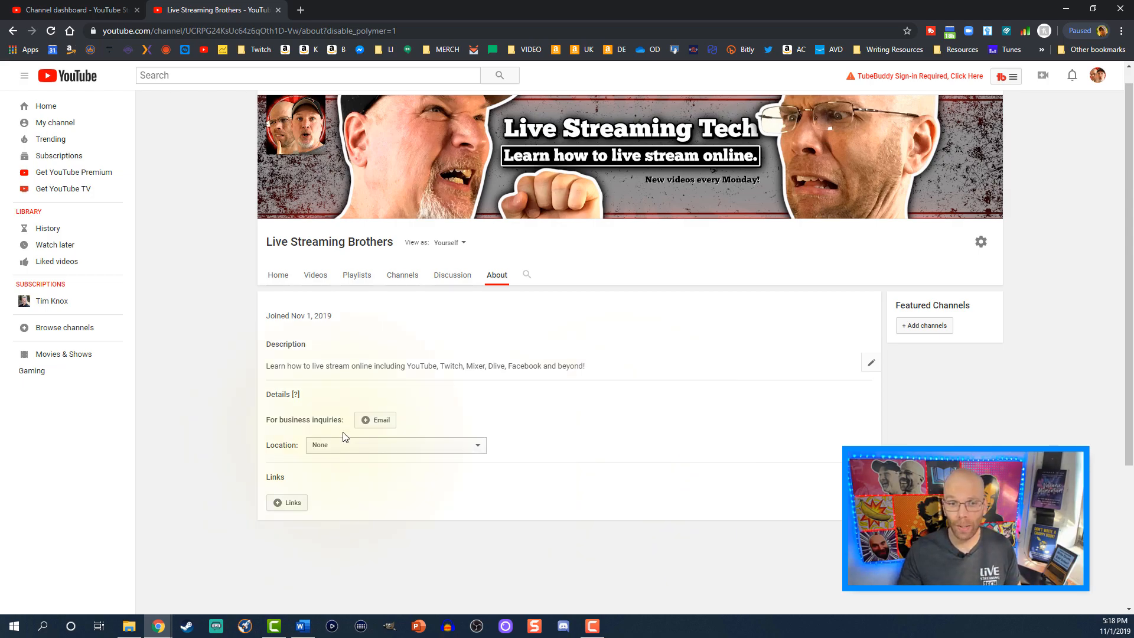
Step: Add the contact e-mail address for business inquiries to the channel details
left_click(368, 422)
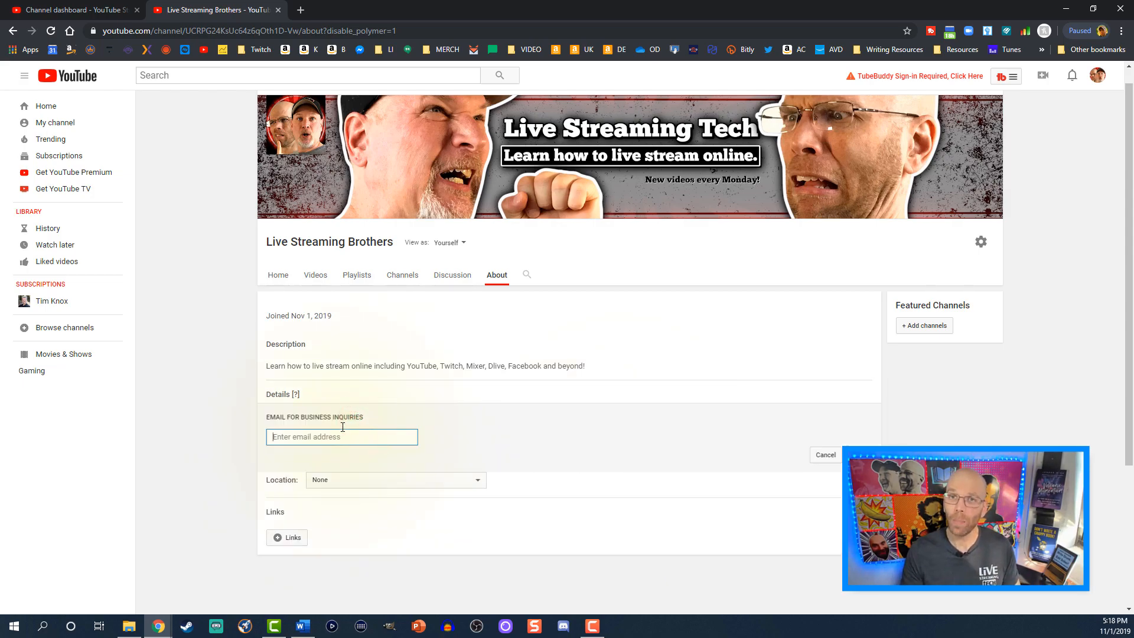
key("ctrl+v")
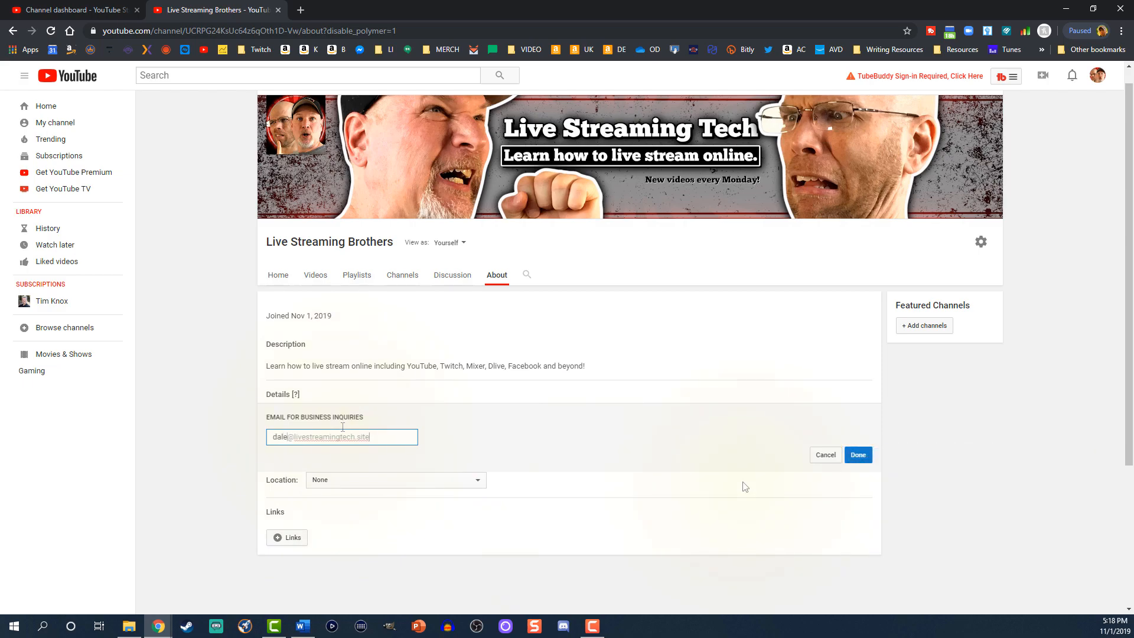
left_click(850, 465)
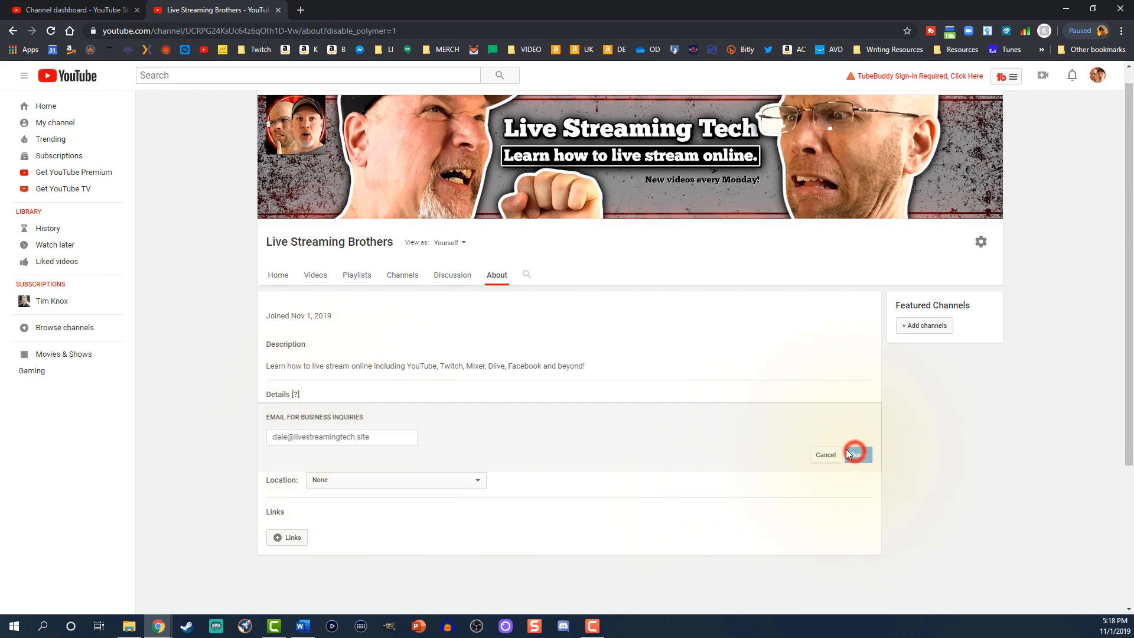
Step: Set the channel's location to United States in the channel details
left_click(464, 440)
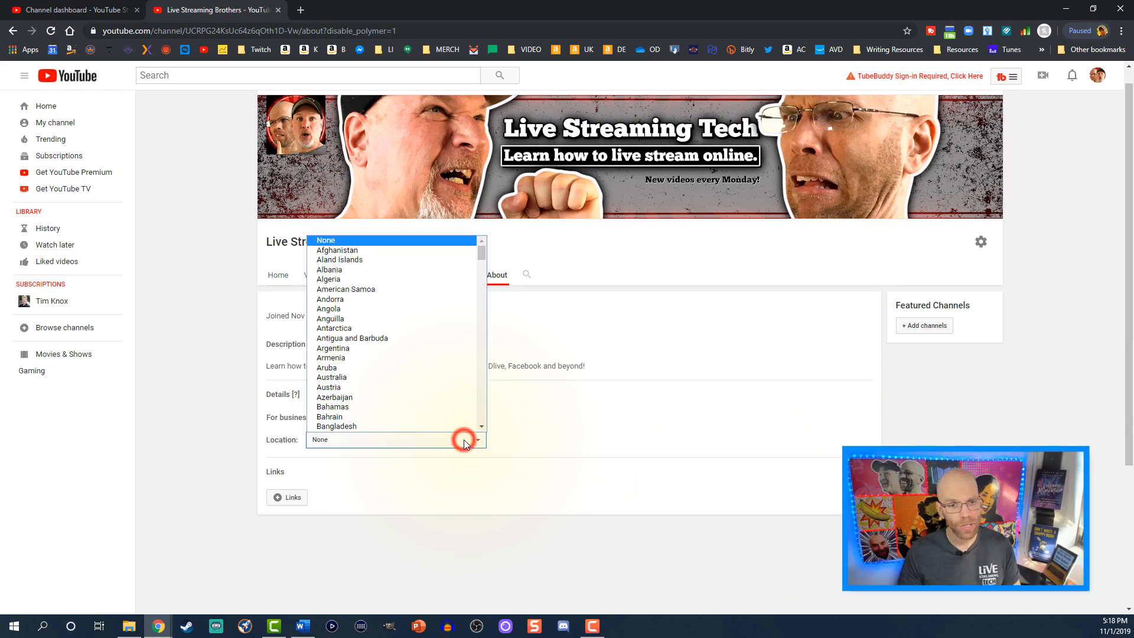
scroll(433, 412, "down", 20)
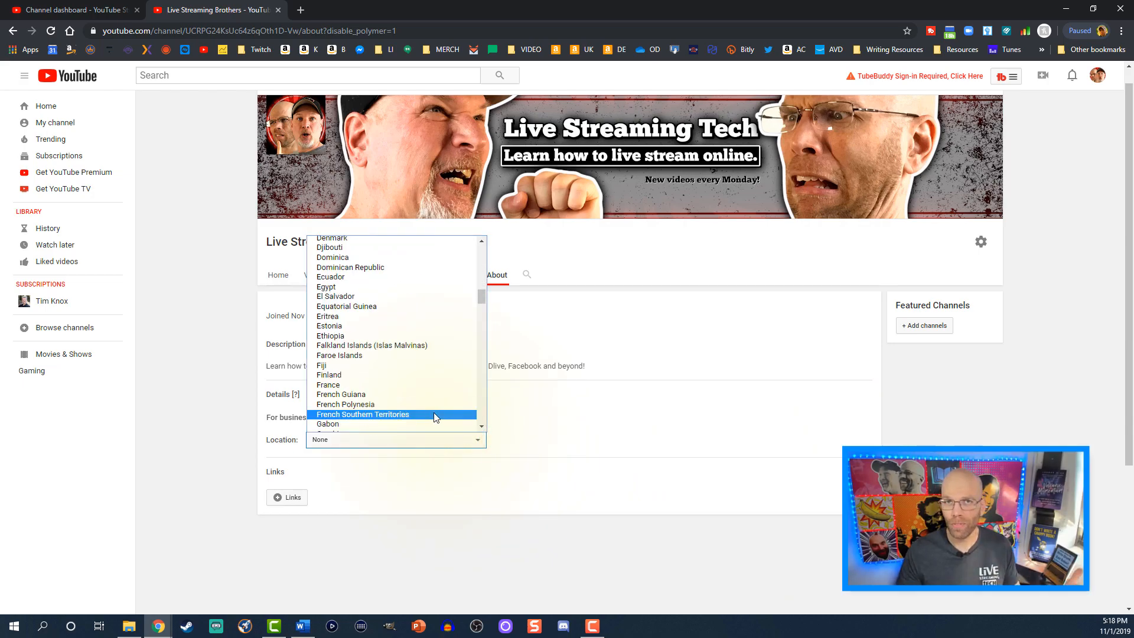
scroll(432, 423, "down", 12)
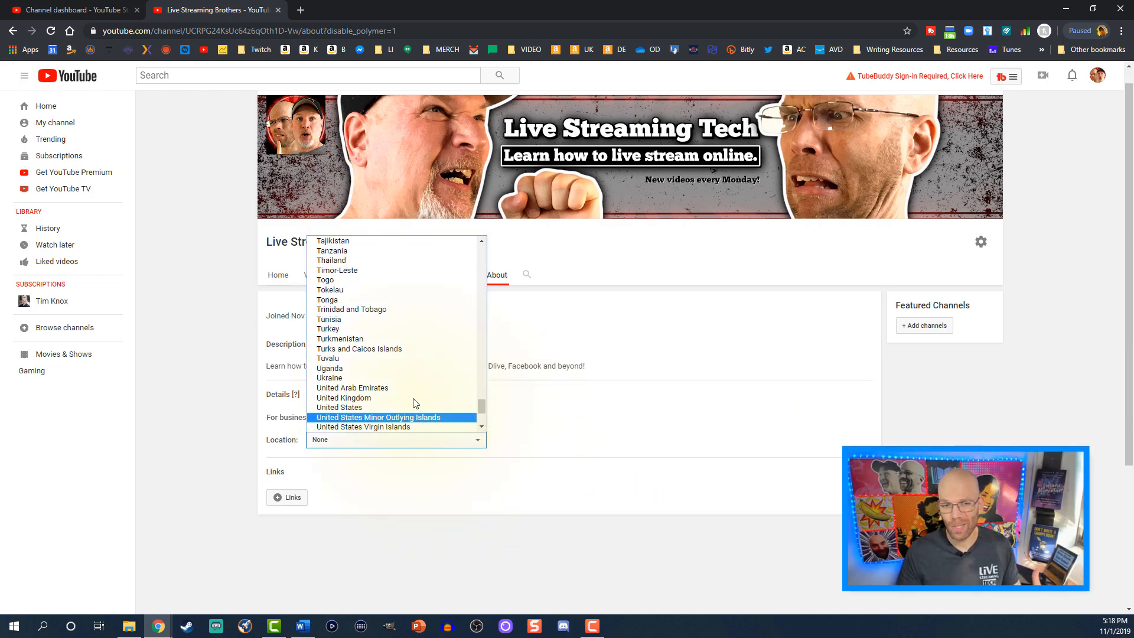
left_click(414, 406)
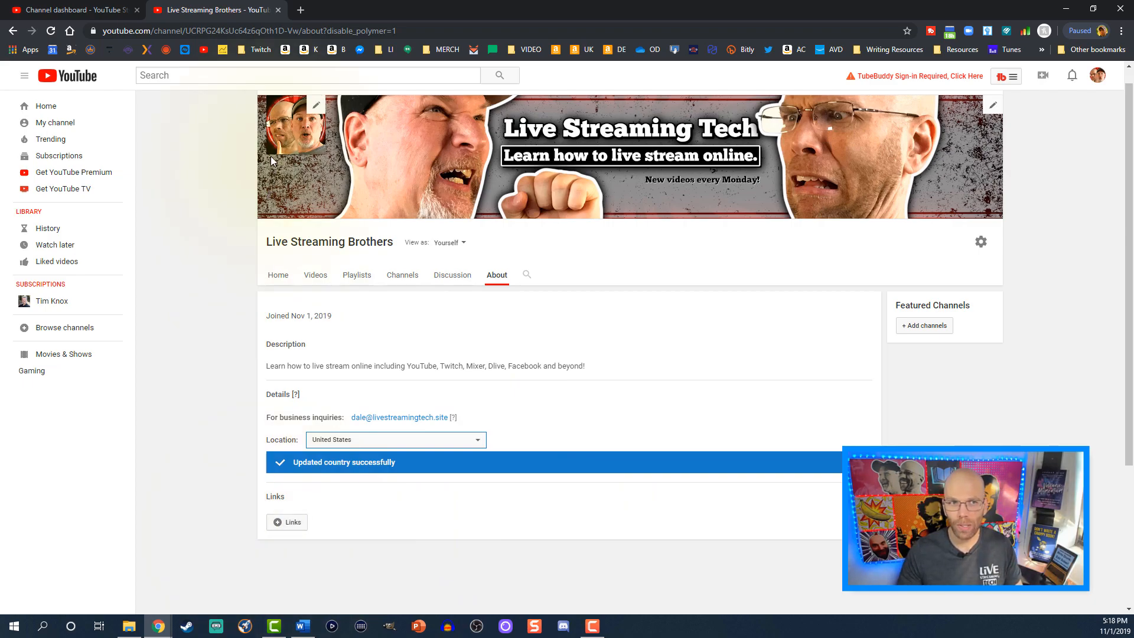
Step: Examine the channel's full web address, including its channel ID
left_click(257, 30)
left_click(314, 31)
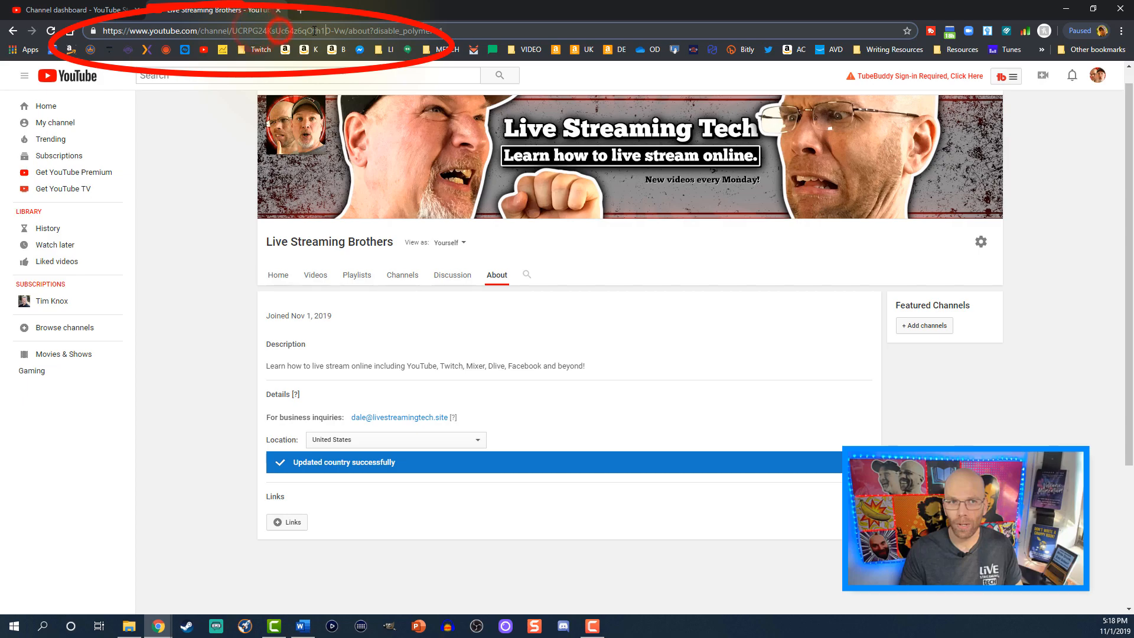
Step: Add a custom link titled "Subscribe" to the channel's Links section, using the channel's base web address copied without the "about" part
left_click_drag(349, 31, 99, 31)
key("ctrl+c")
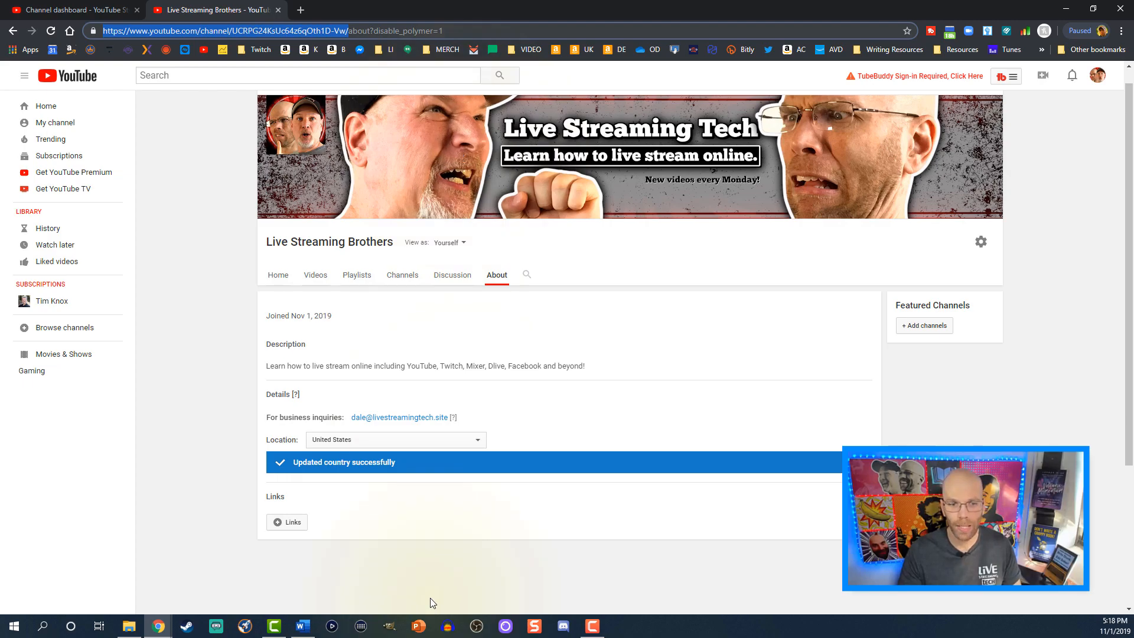
left_click(287, 522)
scroll(331, 496, "down", 3)
left_click(285, 405)
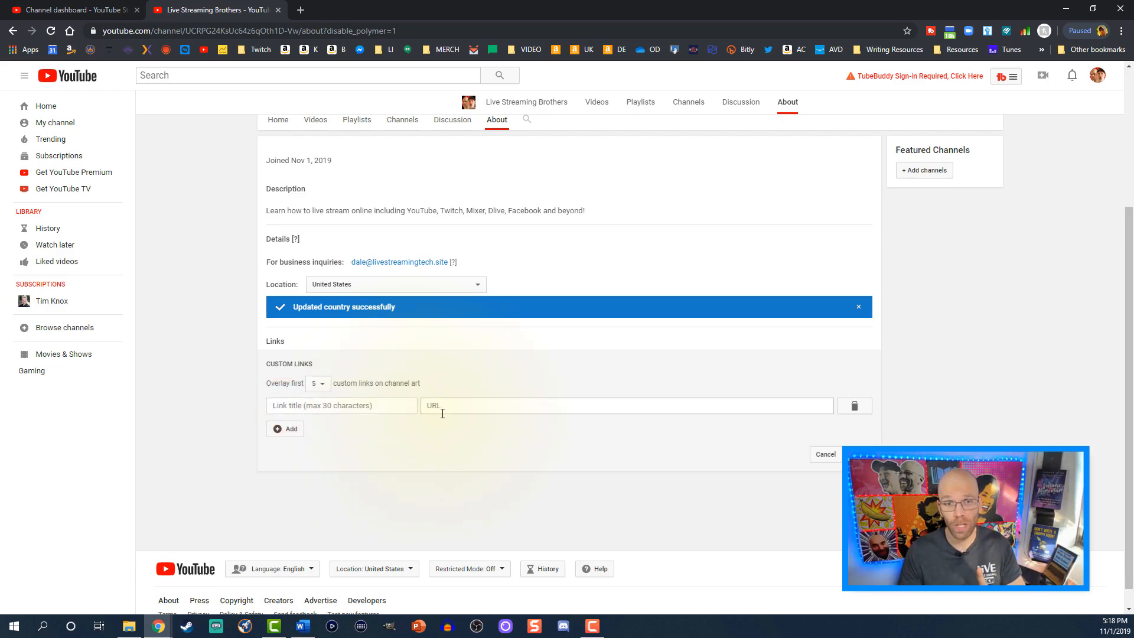
left_click(458, 412)
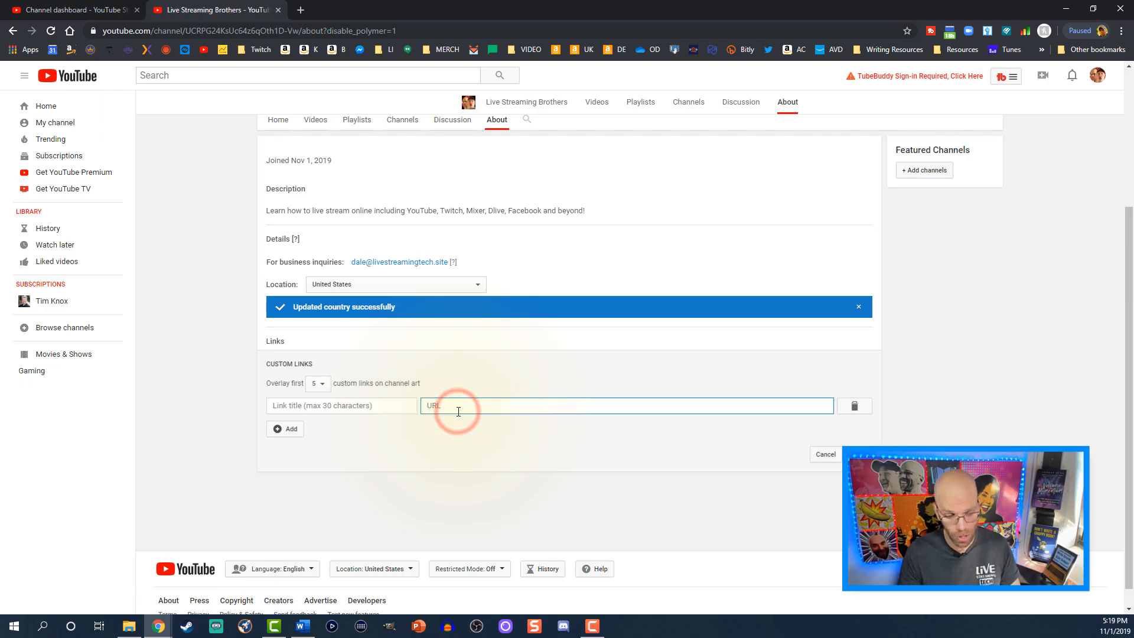
key("ctrl+v")
left_click(322, 409)
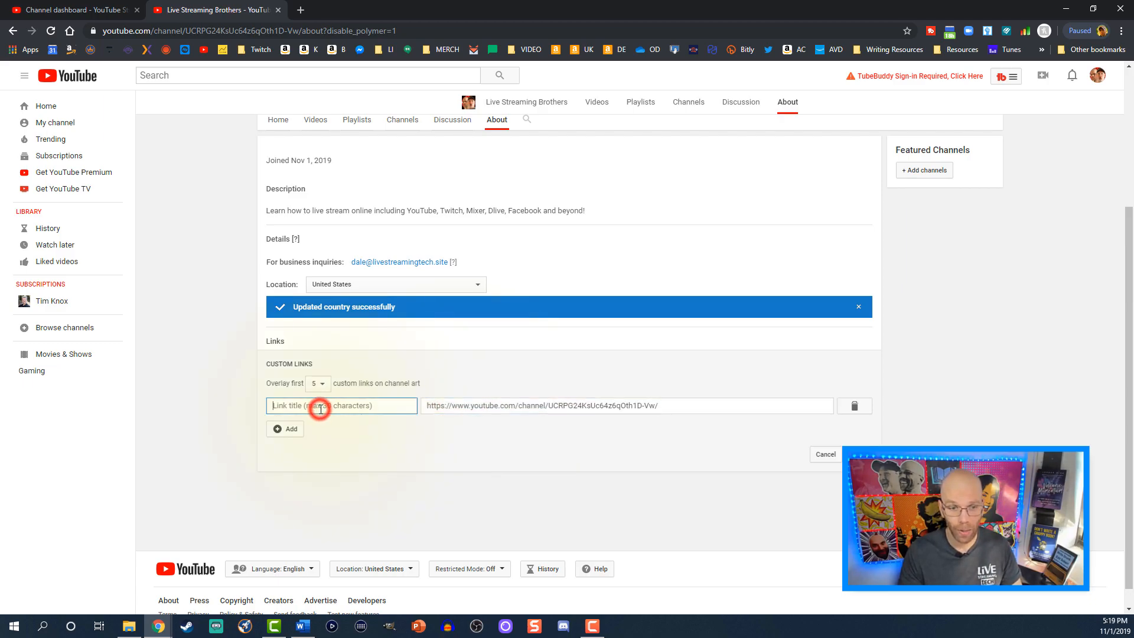
type("Subscribe")
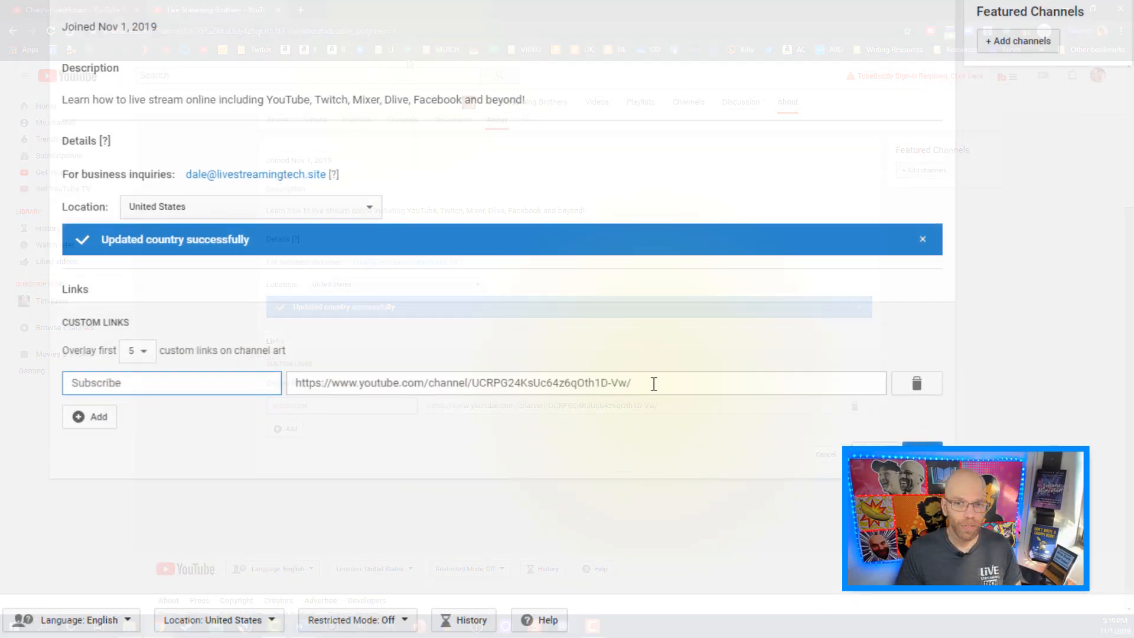
Step: Replace the trailing slash of the Subscribe link's URL with "?sub_confirmation=1"
left_click(657, 405)
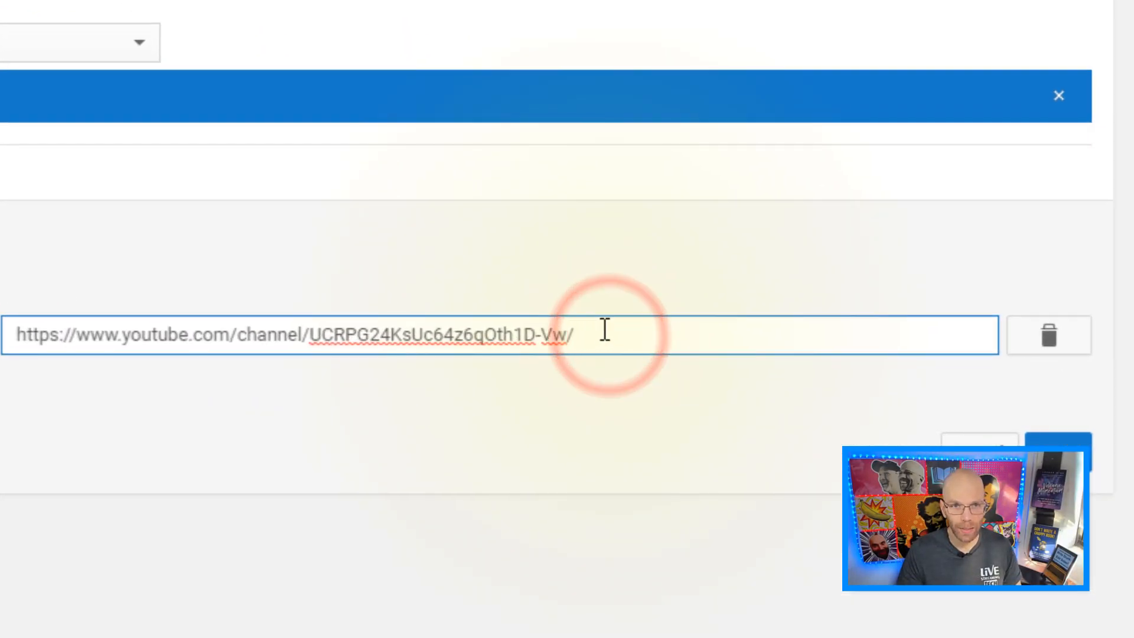
key("BackSpace")
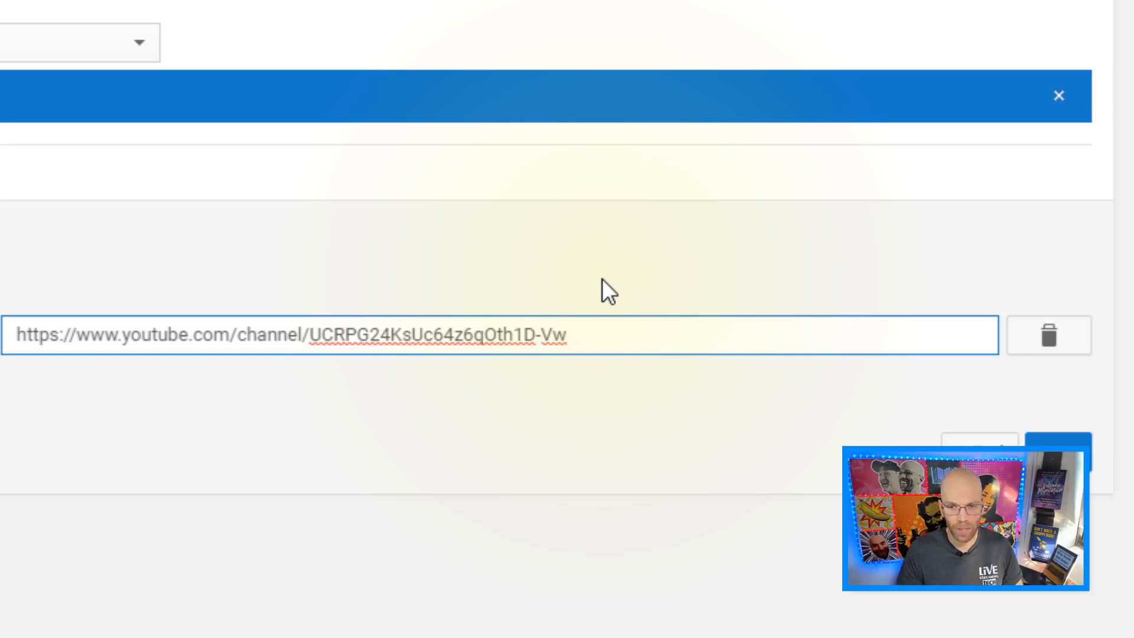
type("?sub_confirmation=1")
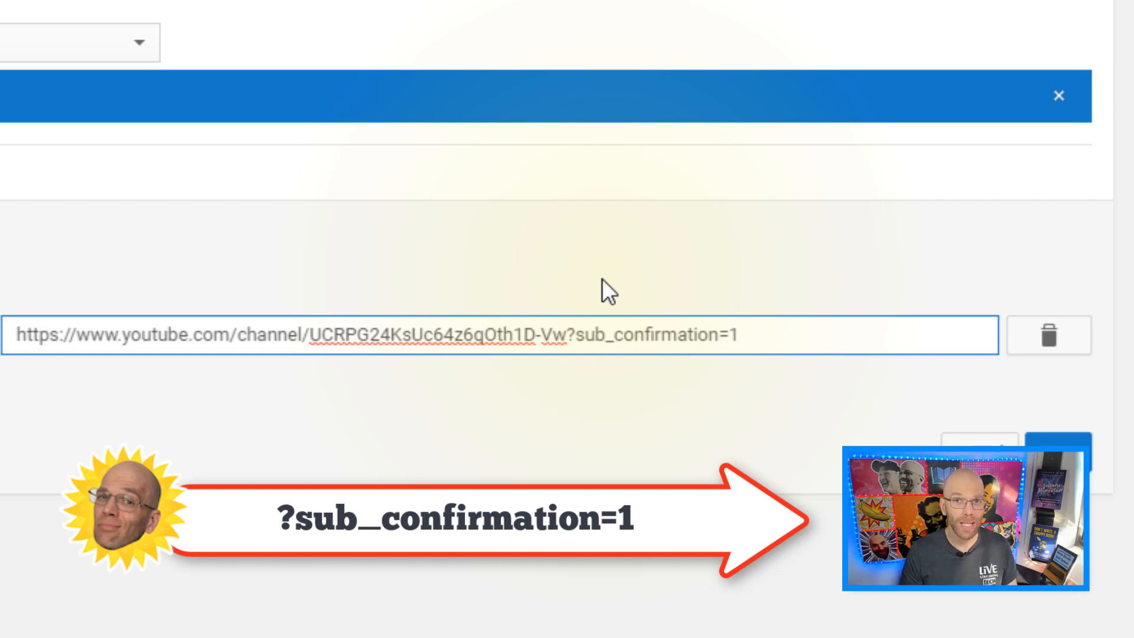
Step: Copy the complete Subscribe link URL and open it in a new incognito window to test it
left_click(571, 334)
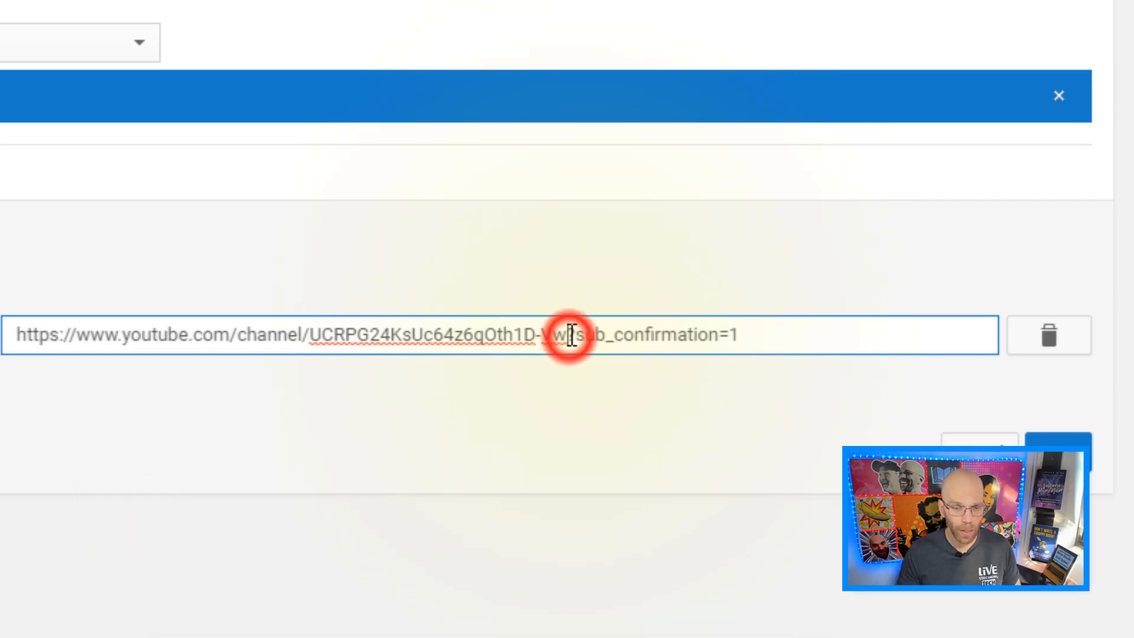
key("ctrl+a")
key("ctrl+c")
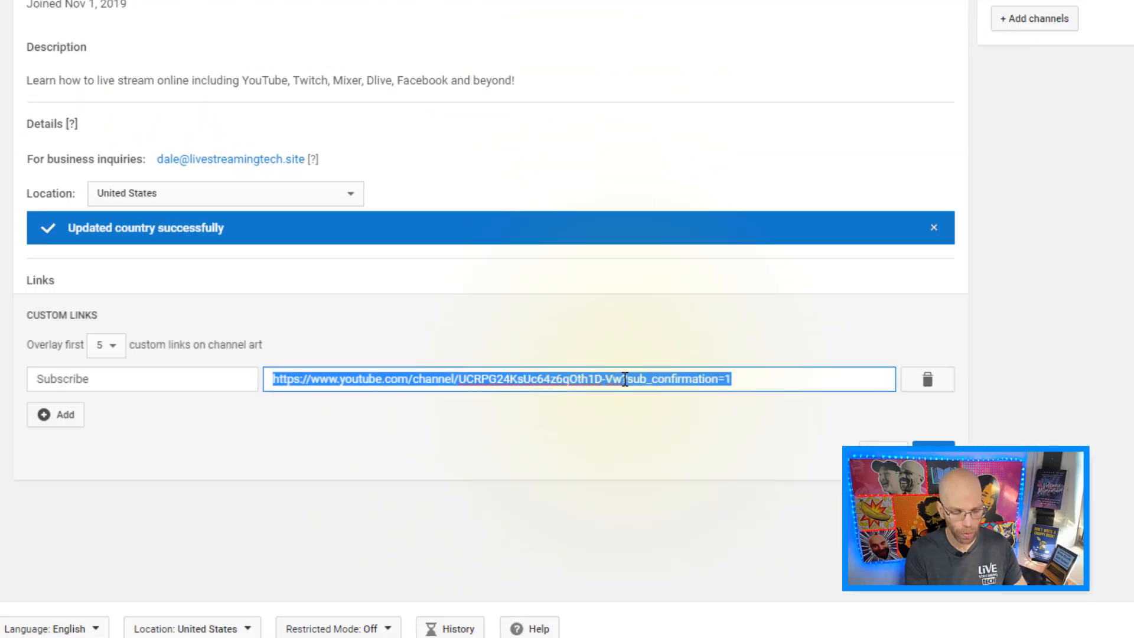
key("ctrl+shift+n")
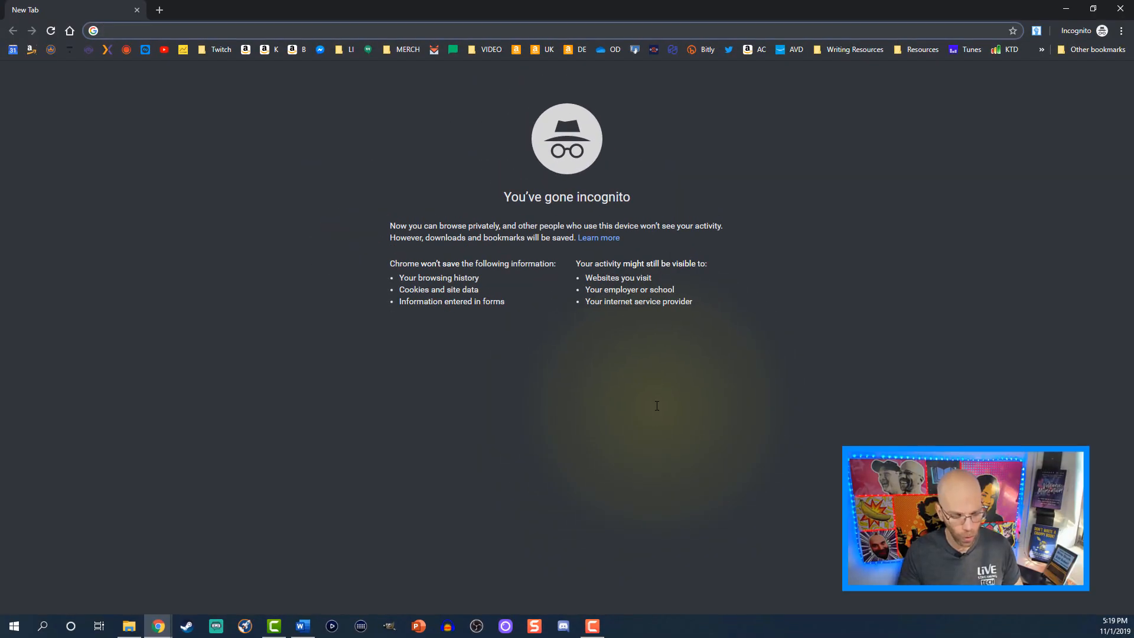
key("ctrl+v")
key("Return")
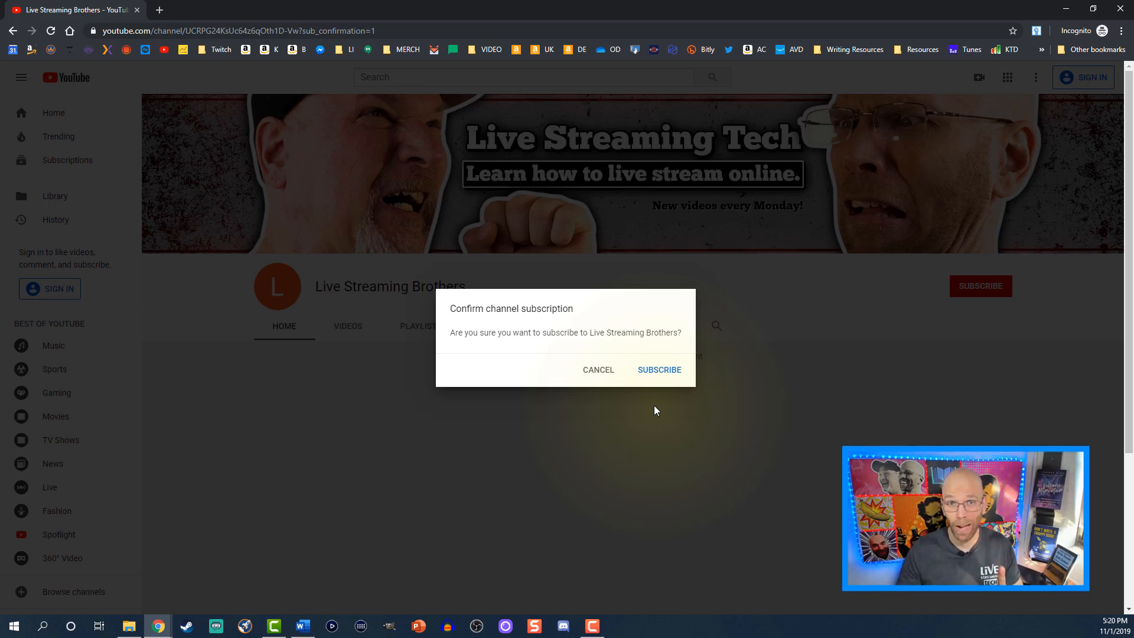
Step: Return to the channel's About page in the regular browser window and save the Subscribe custom link
mouse_move(168, 629)
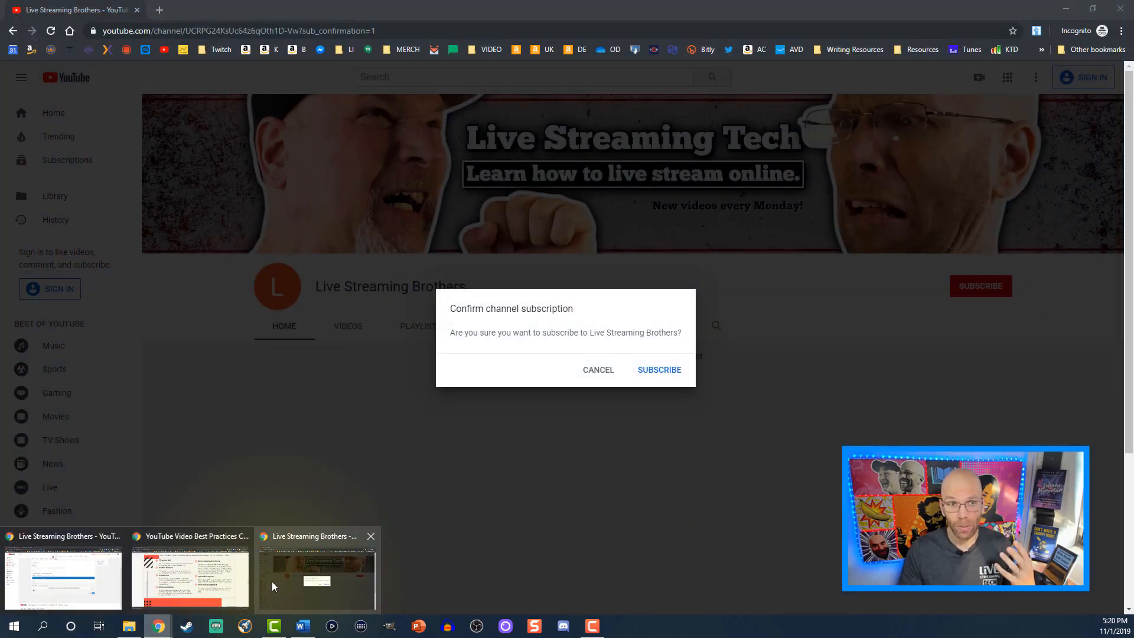
left_click(61, 560)
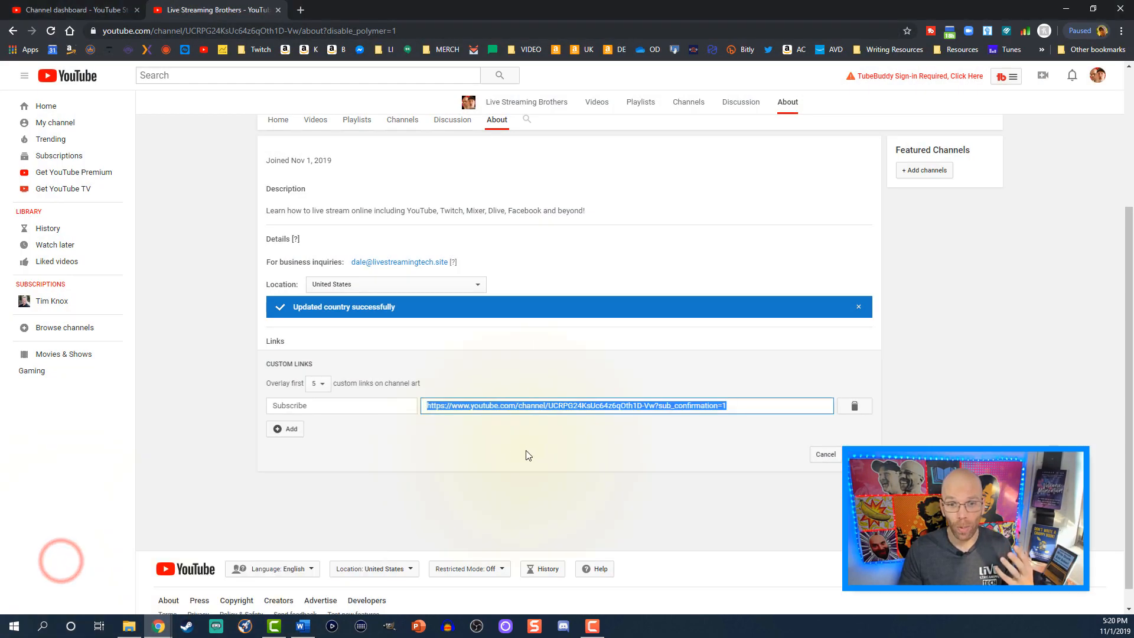
left_click(799, 407)
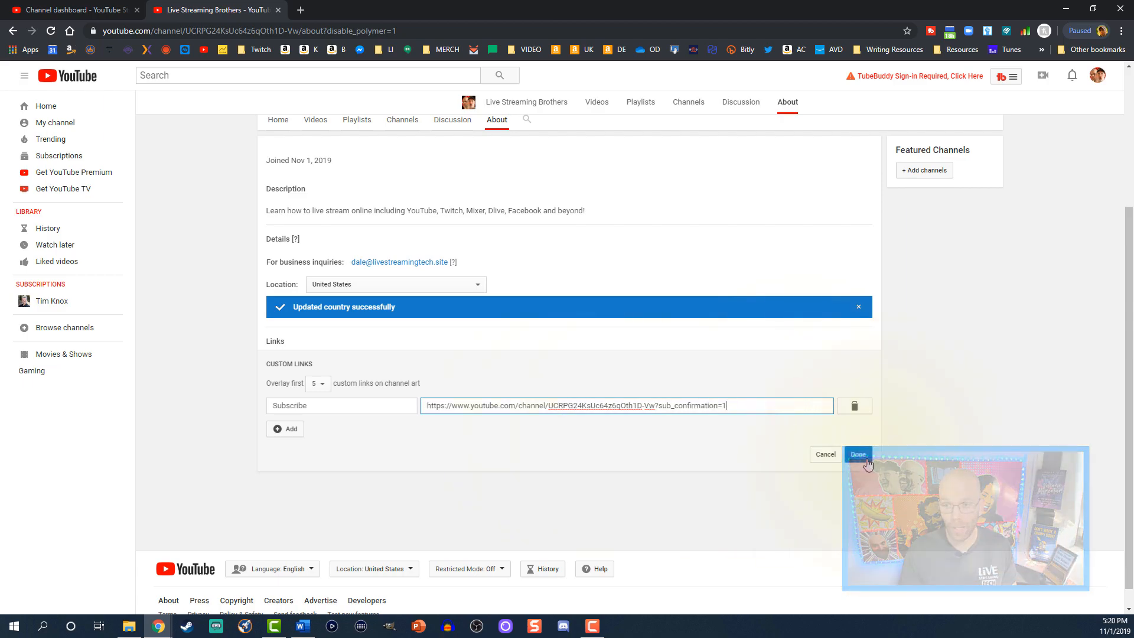
left_click(862, 455)
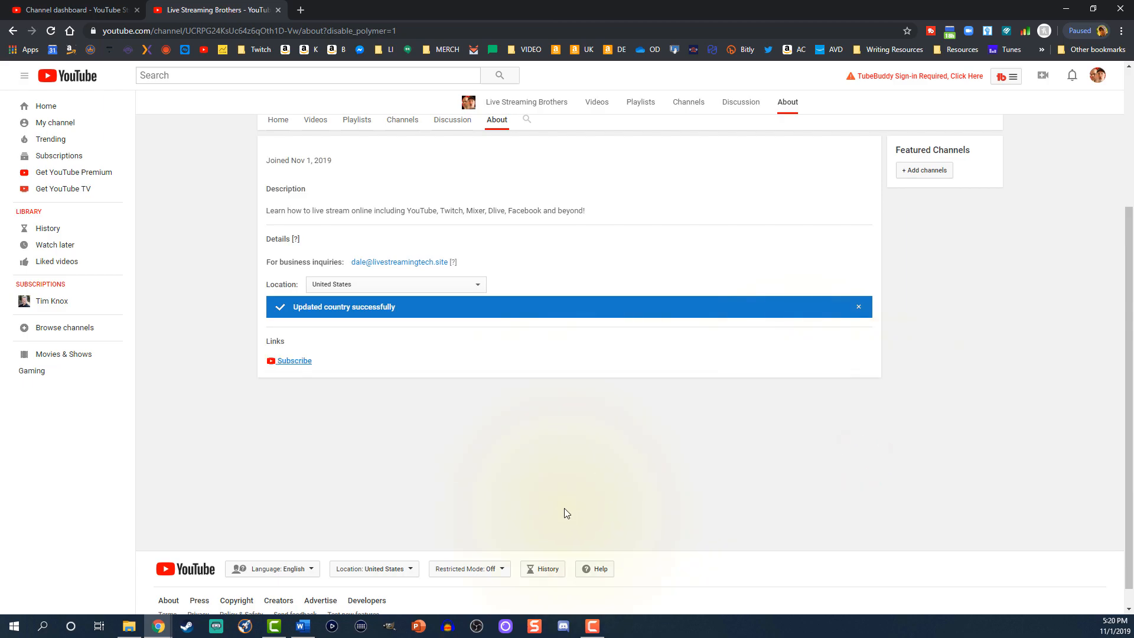
scroll(545, 491, "up", 3)
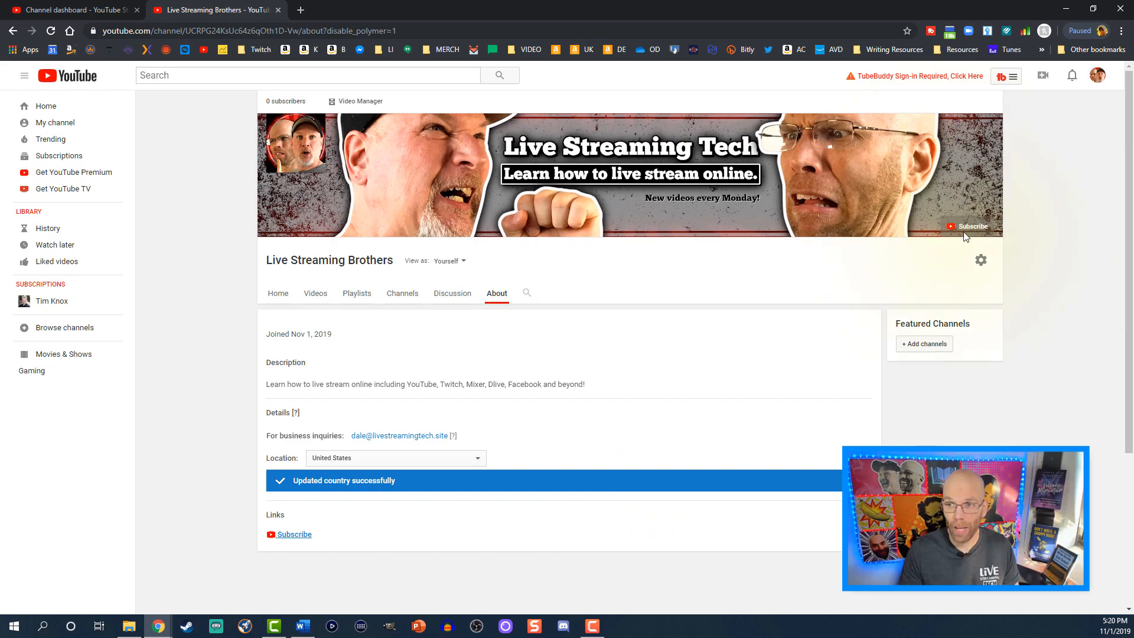